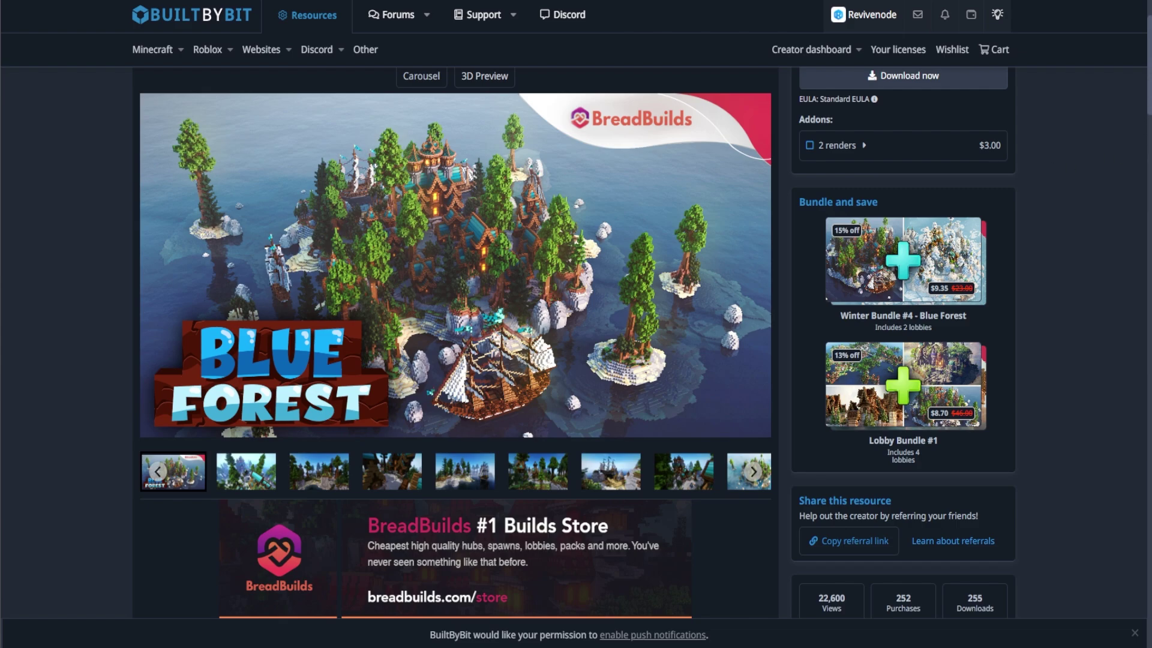
- From the Minecraft title screen, choose Singleplayer to reach the Create New World screen
scroll(768, 237, up, 1)
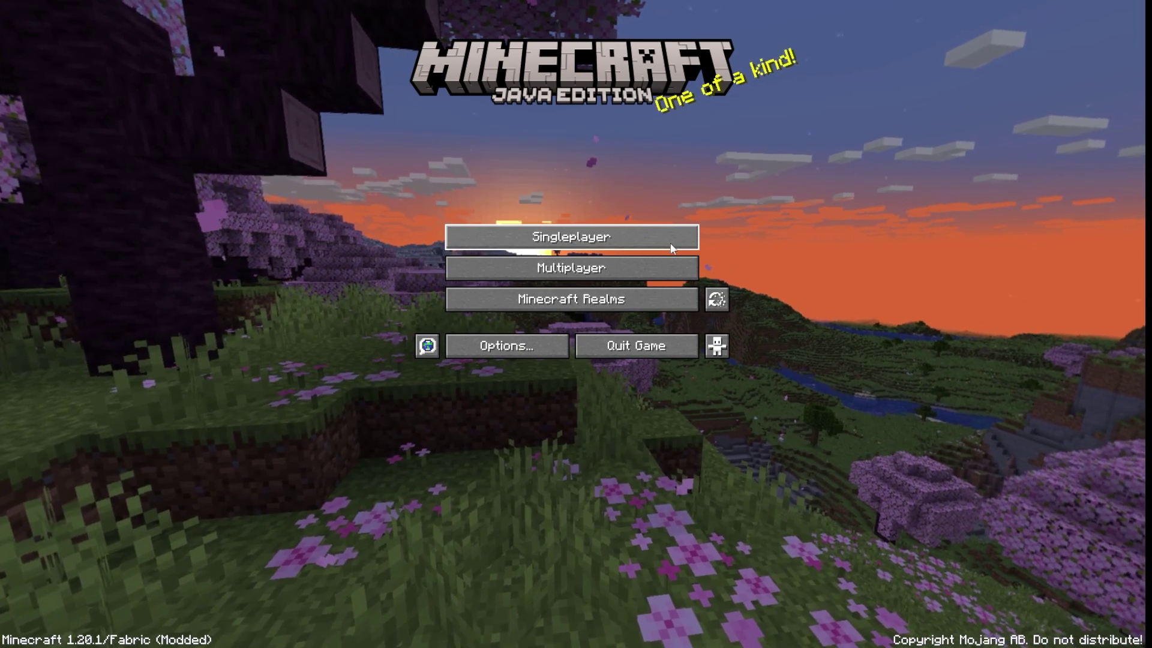
click(620, 240)
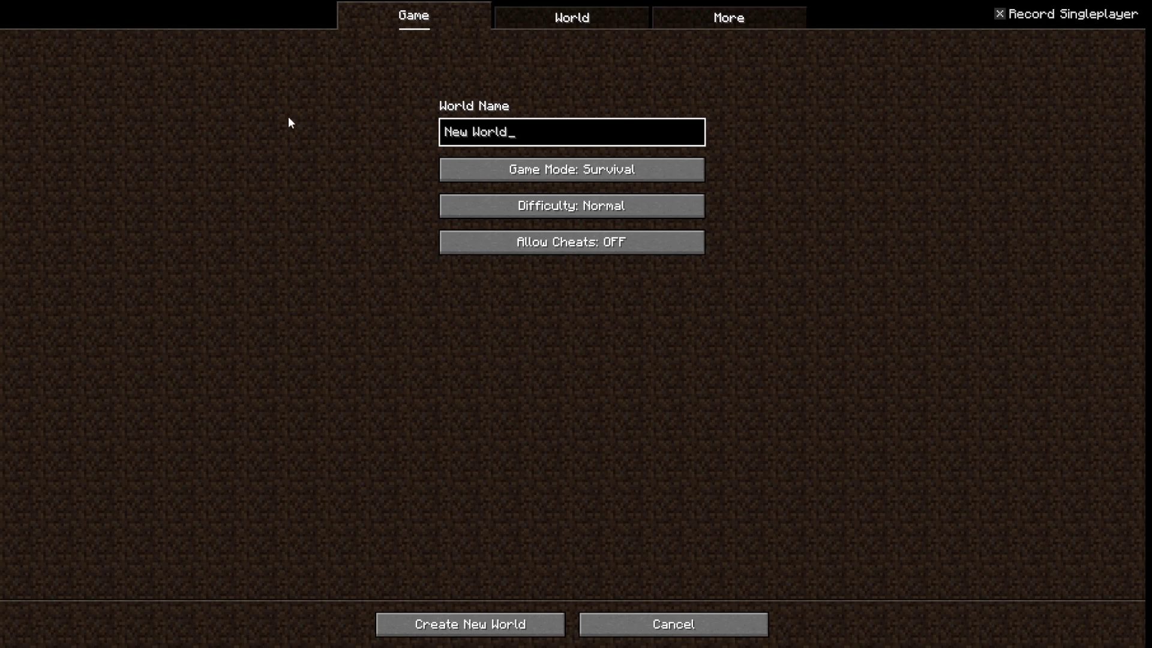
- Rename the new world to 'world' and set its game mode to Creative
click(507, 128)
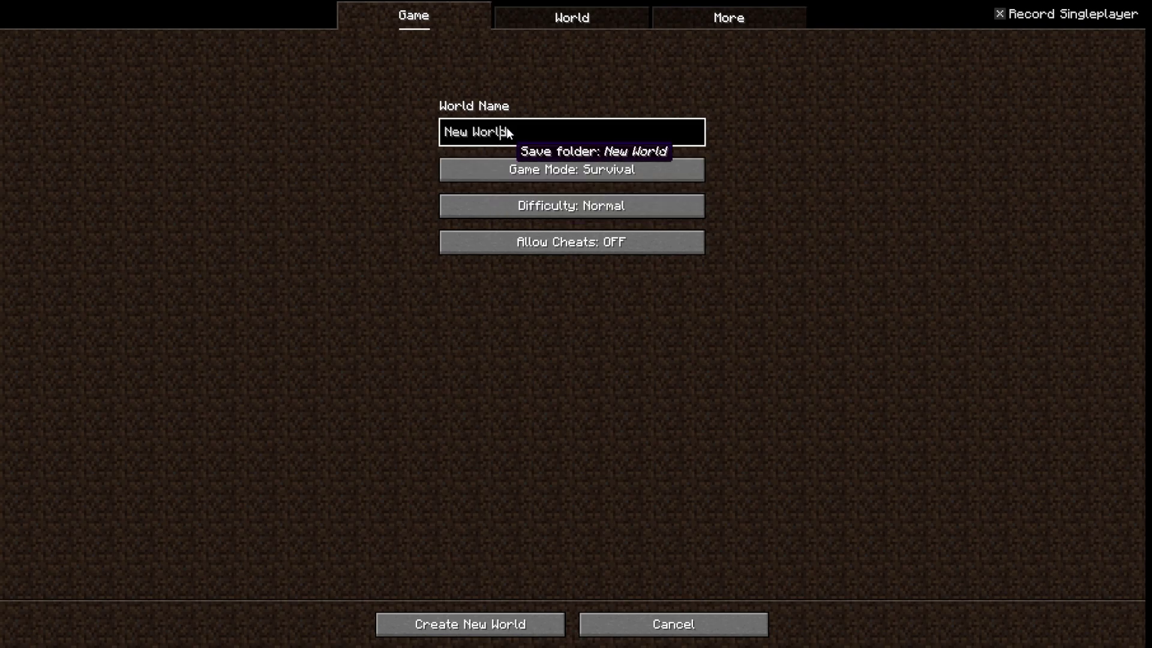
key(ctrl+a)
key(BackSpace)
text(world)
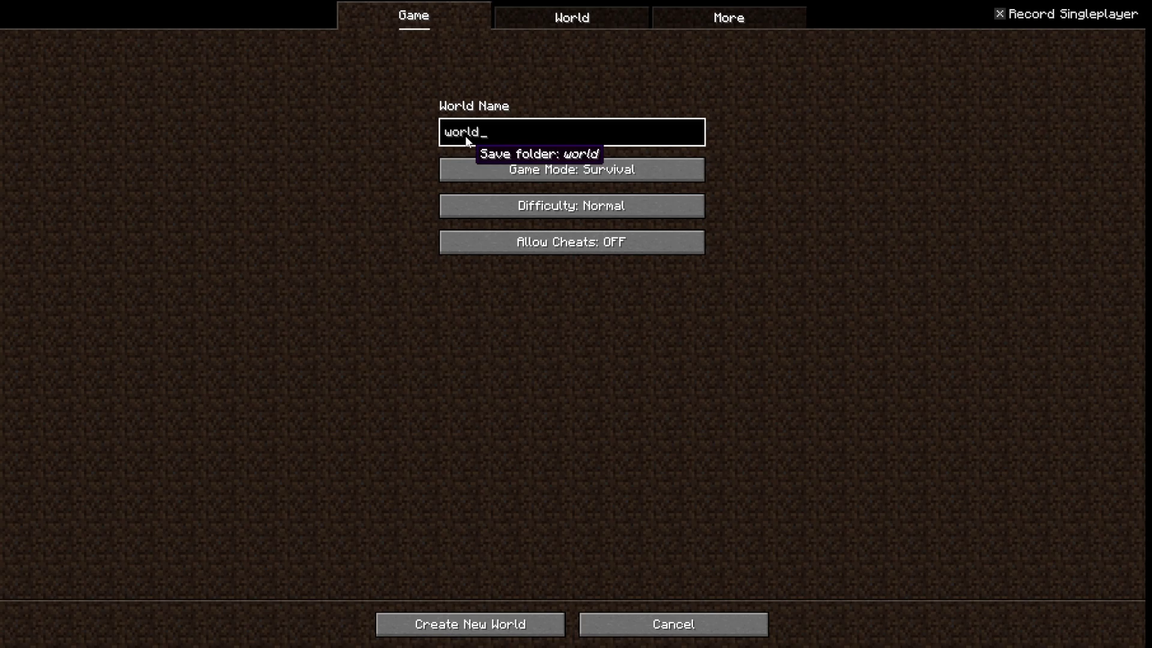
click(578, 171)
click(578, 171)
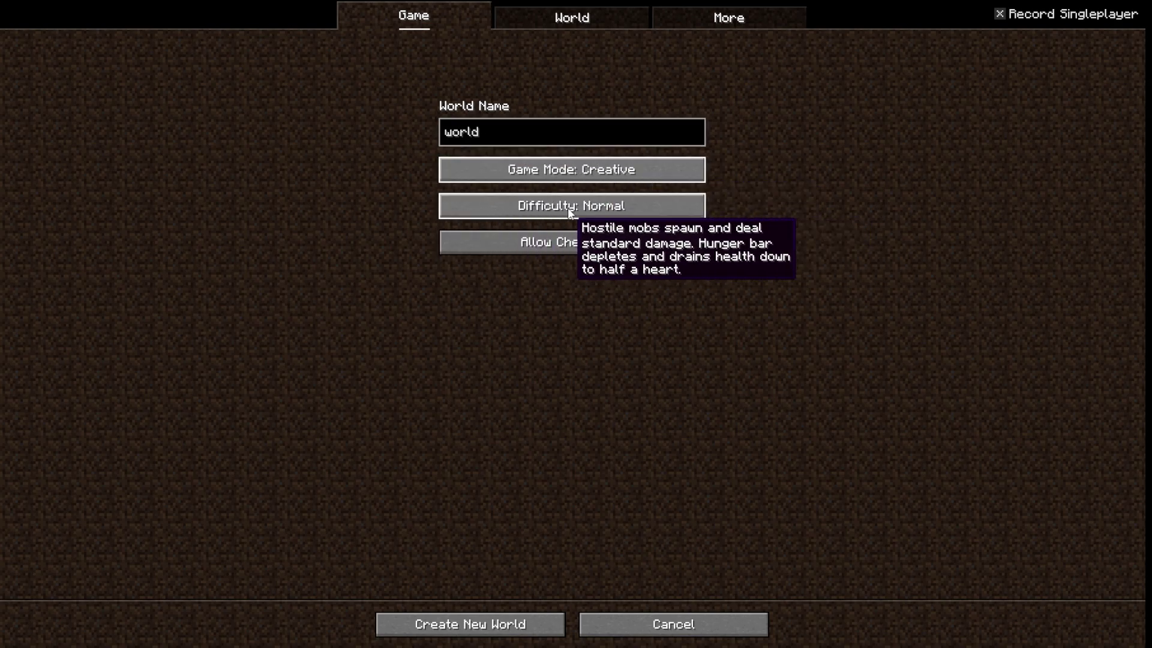
- Set the world type to Superflat using The Void preset and create the world
click(567, 21)
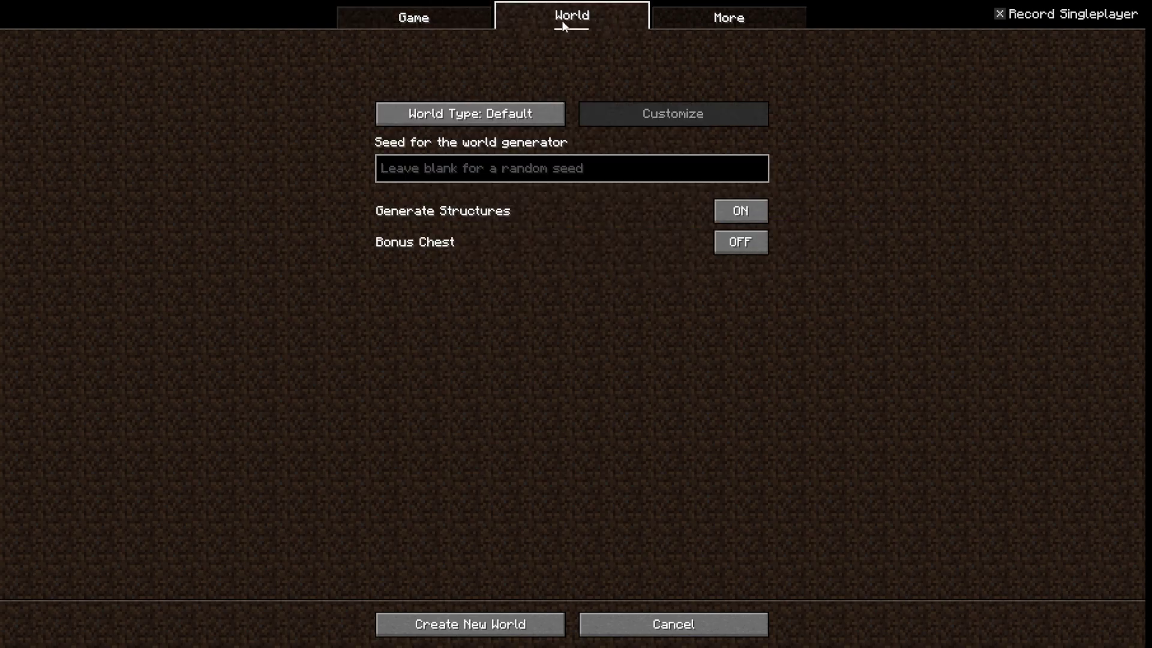
click(480, 122)
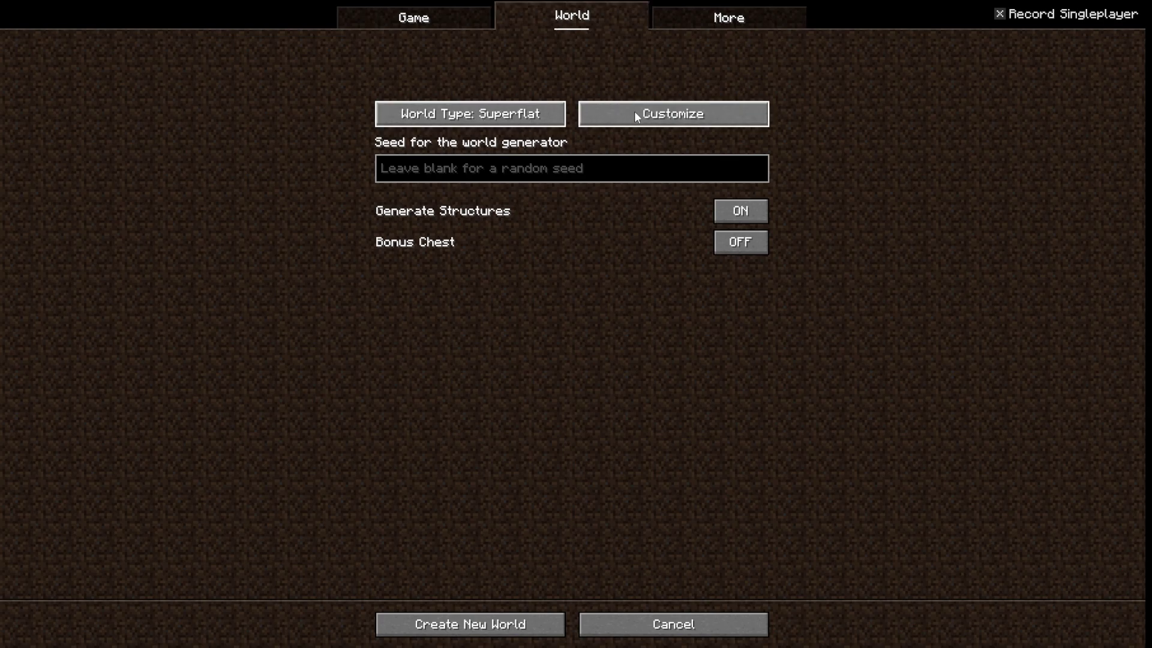
click(601, 114)
click(668, 595)
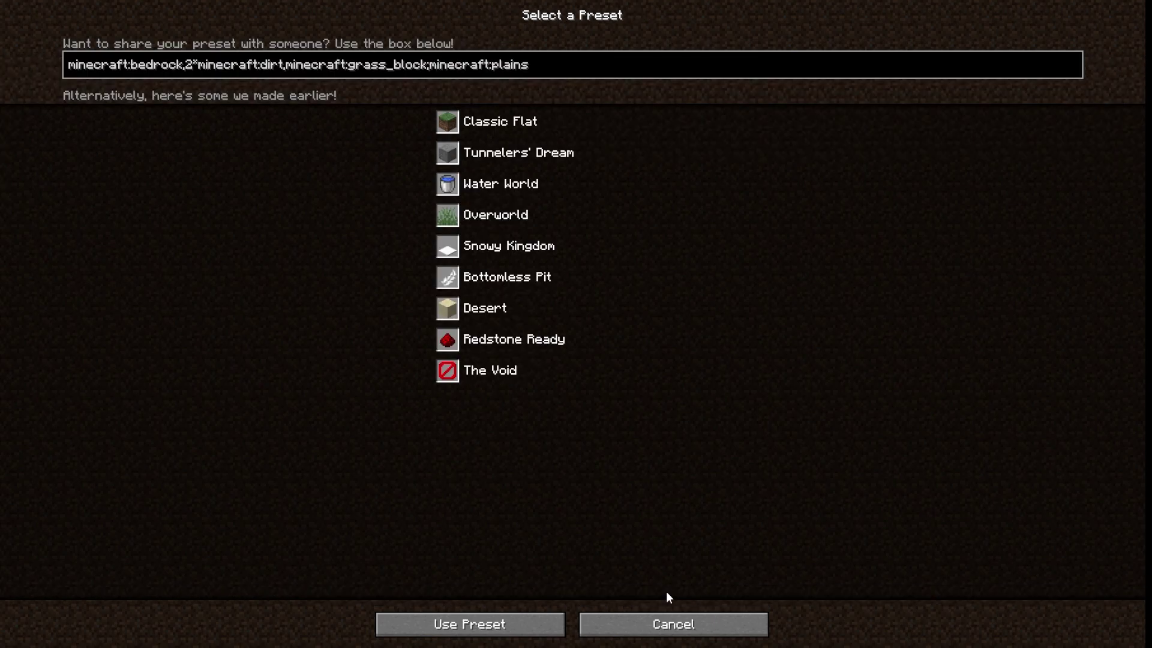
click(488, 372)
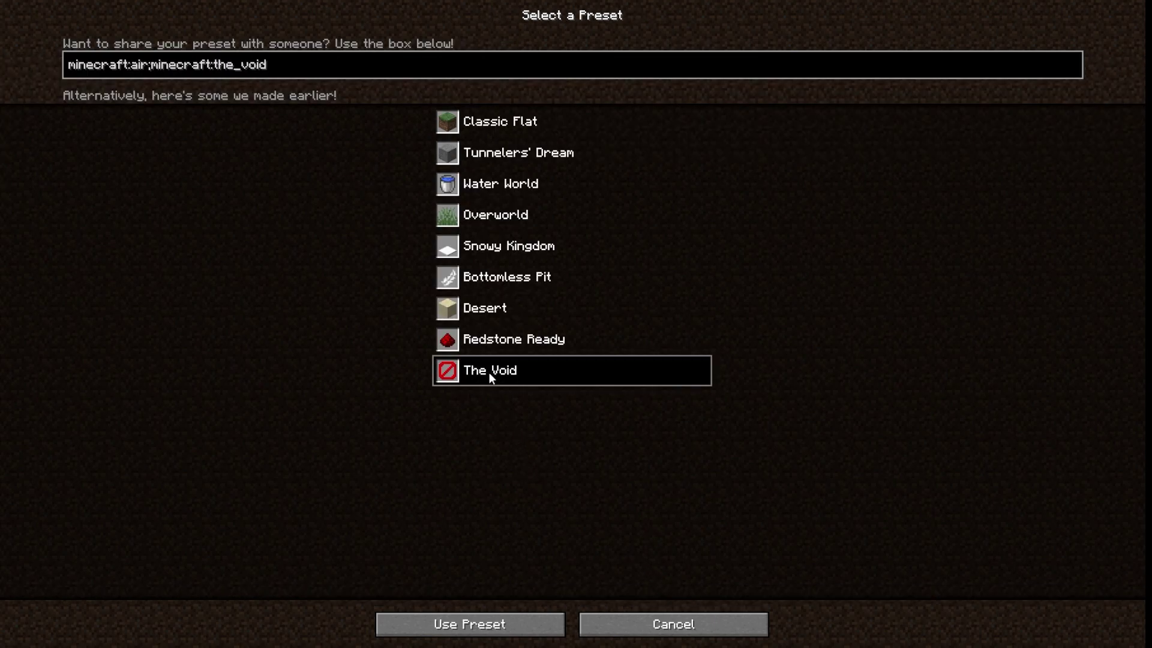
click(478, 624)
click(465, 632)
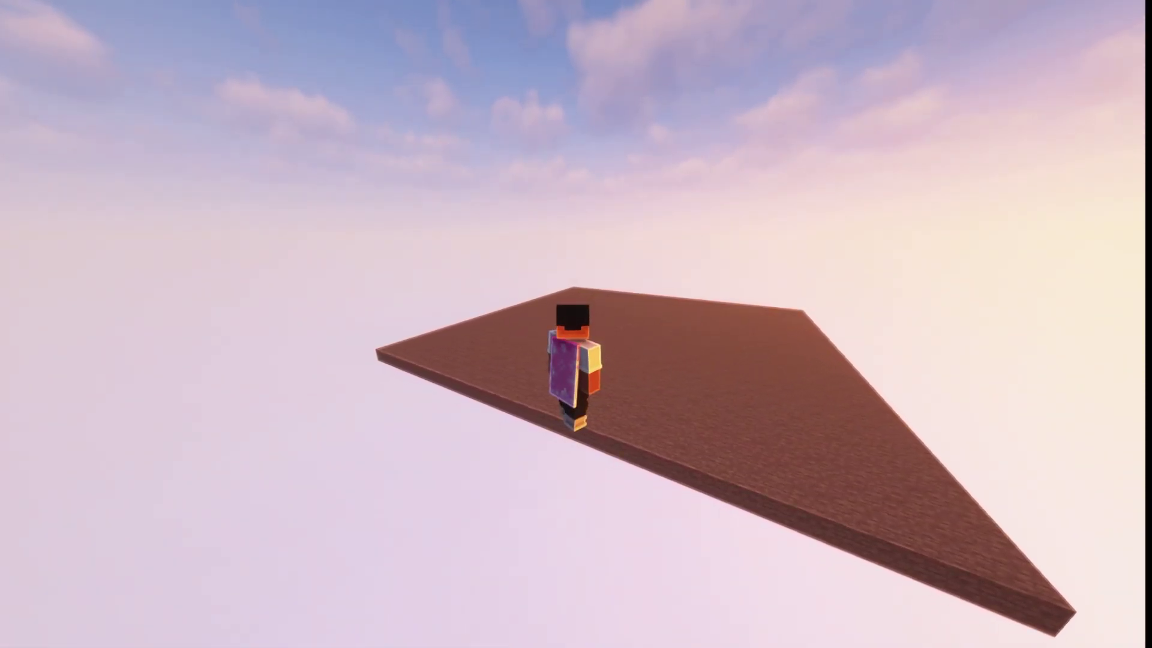
- Save and quit the void world, then open the 'world' save folder from Edit World
key(Escape)
click(512, 319)
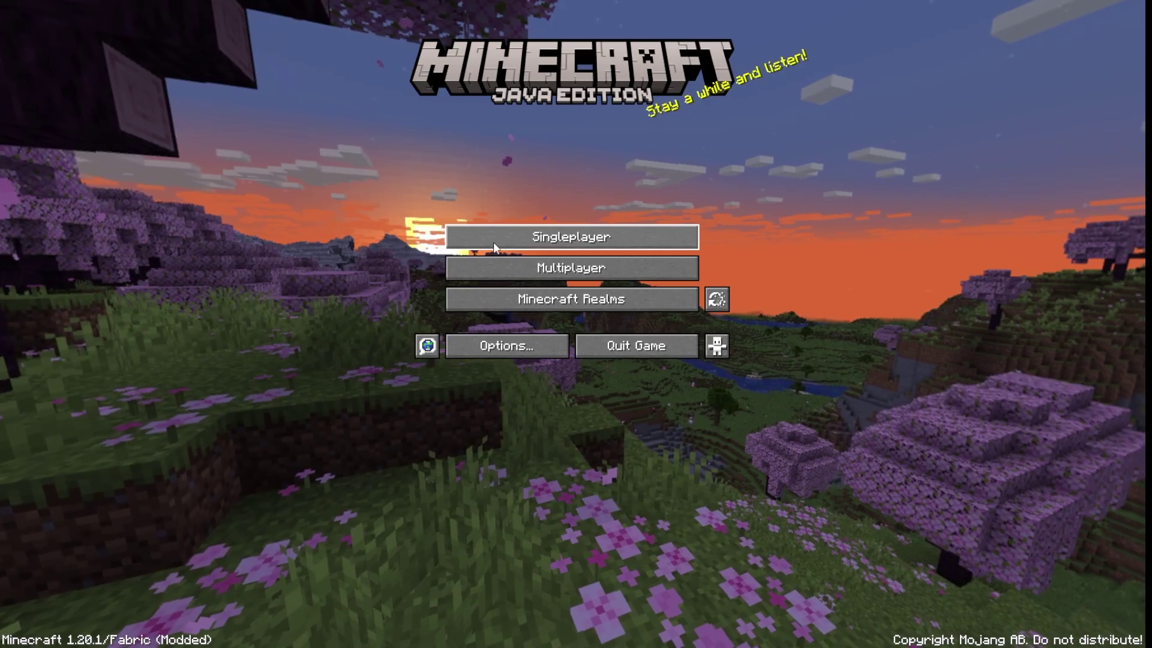
click(493, 242)
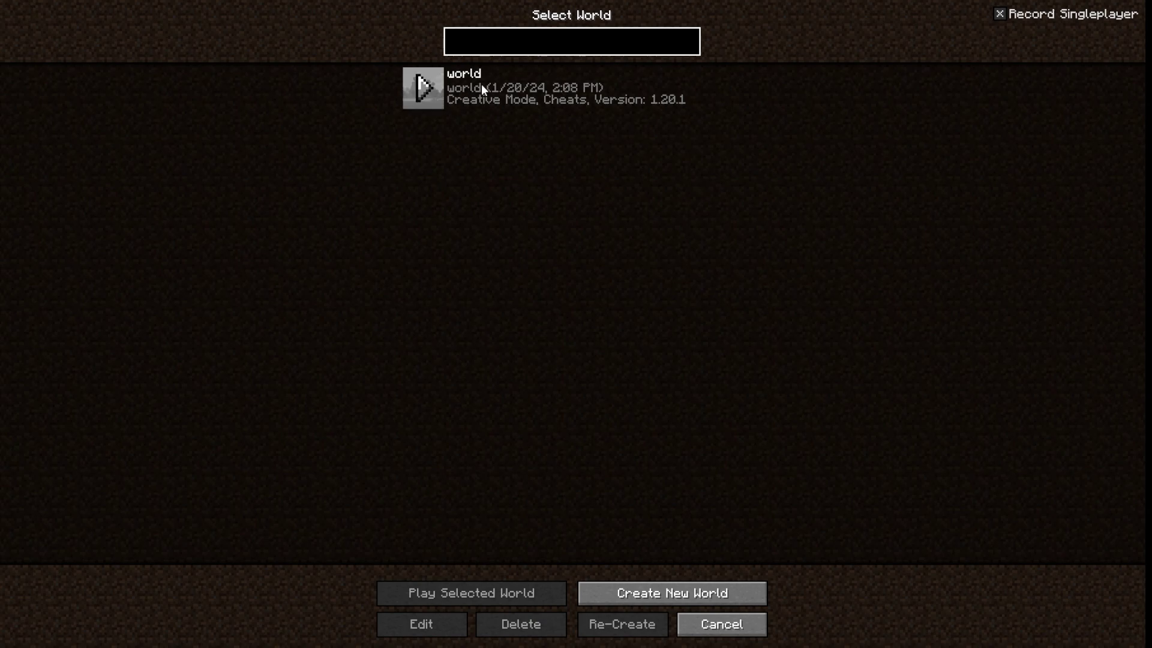
click(542, 91)
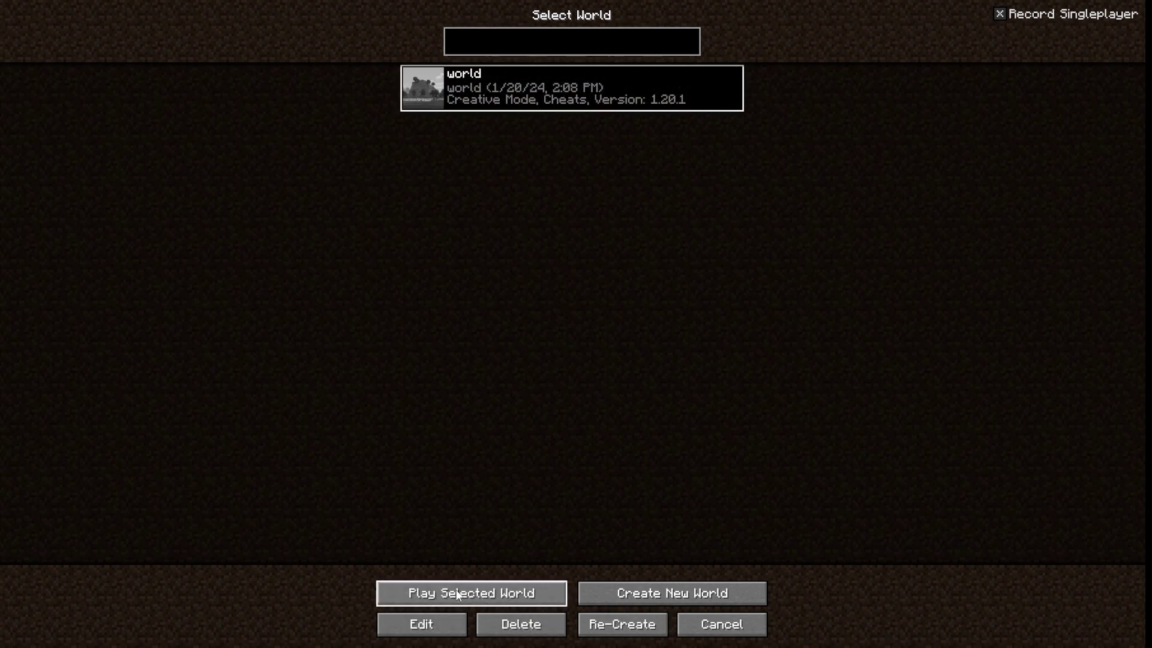
click(430, 623)
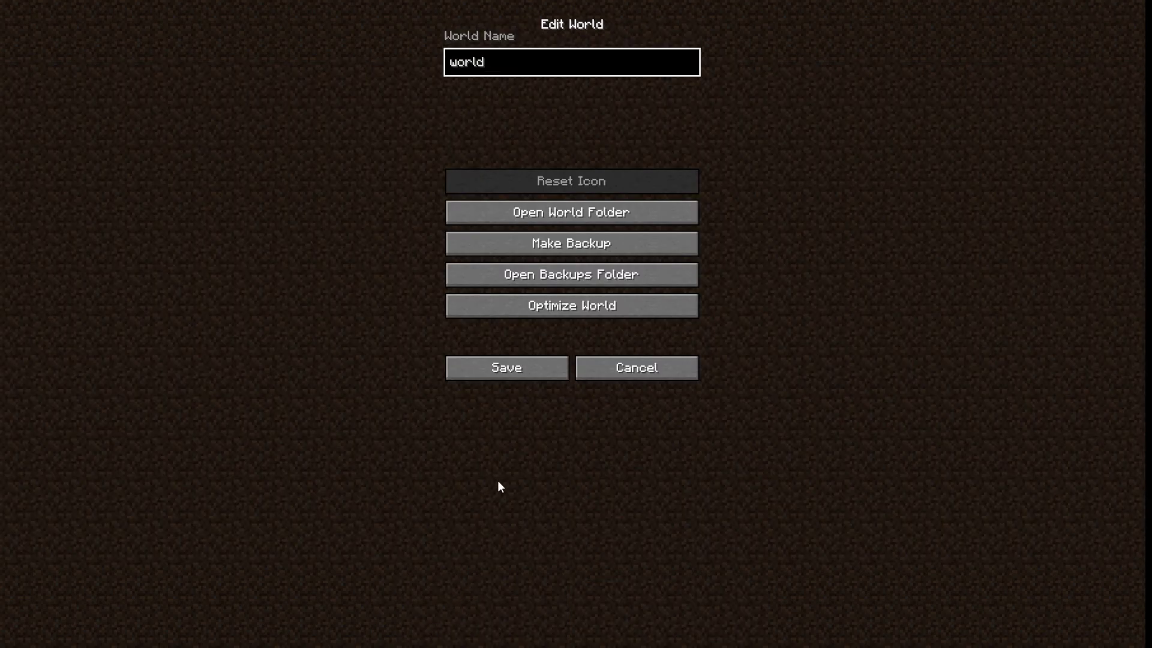
click(566, 217)
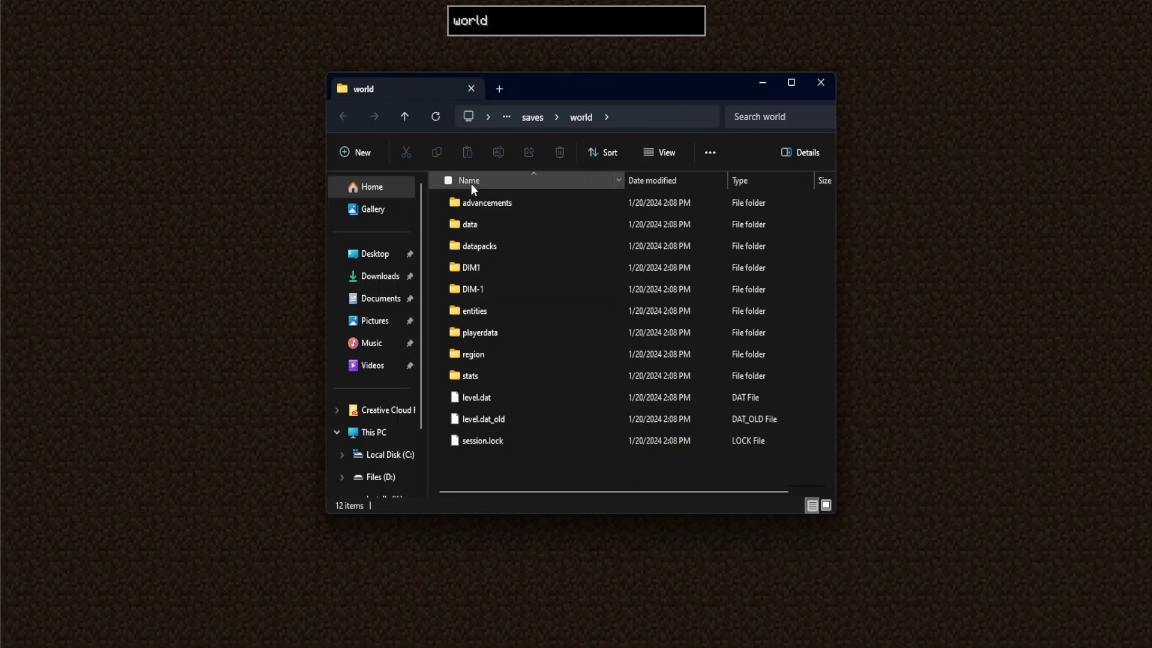
- In the saves folder, create a zip named Map and drag the world folder into it
click(532, 117)
right_click(498, 319)
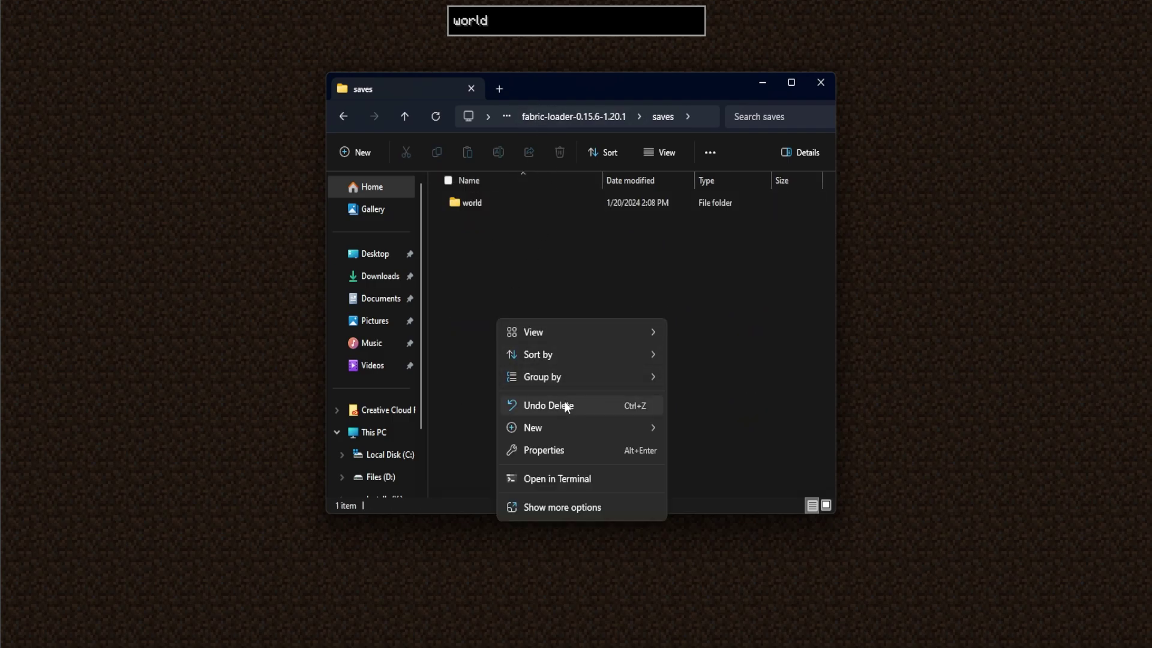
mouse_move(564, 427)
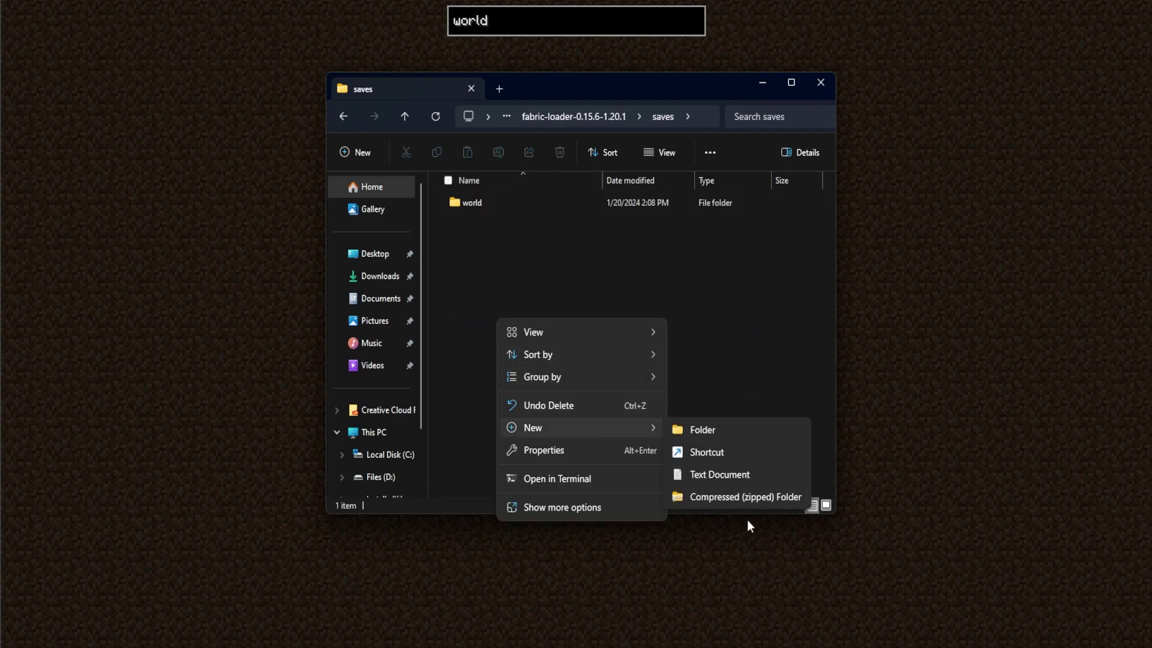
click(546, 279)
right_click(509, 280)
mouse_move(560, 389)
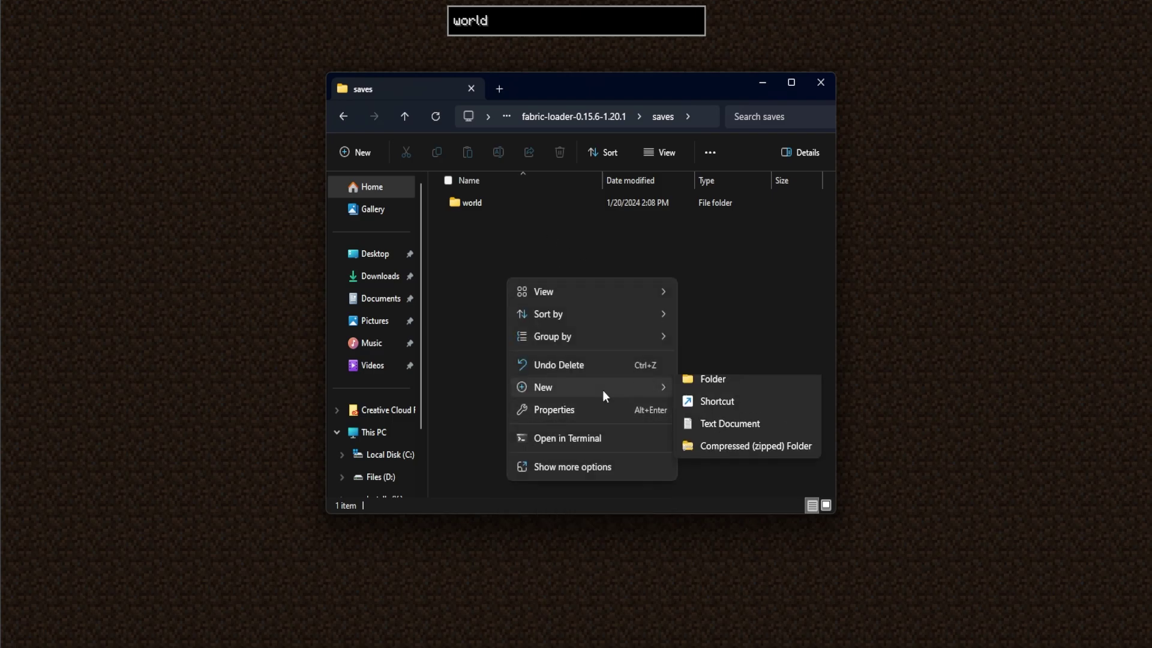
click(792, 457)
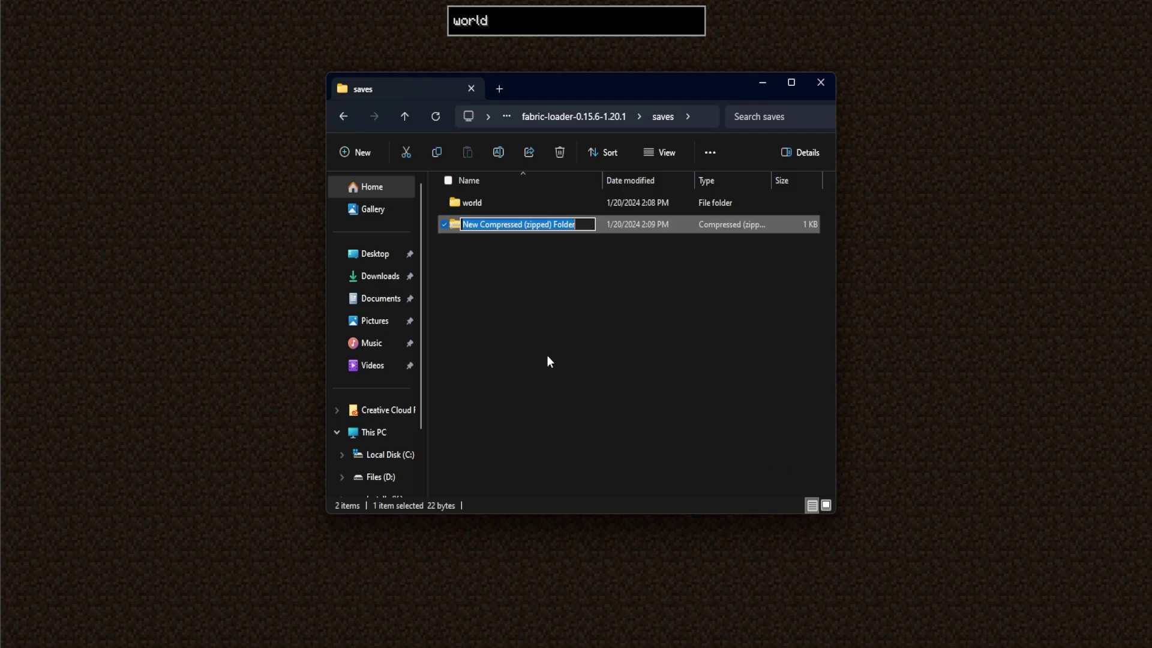
text(Map)
drag(473, 203, 519, 225)
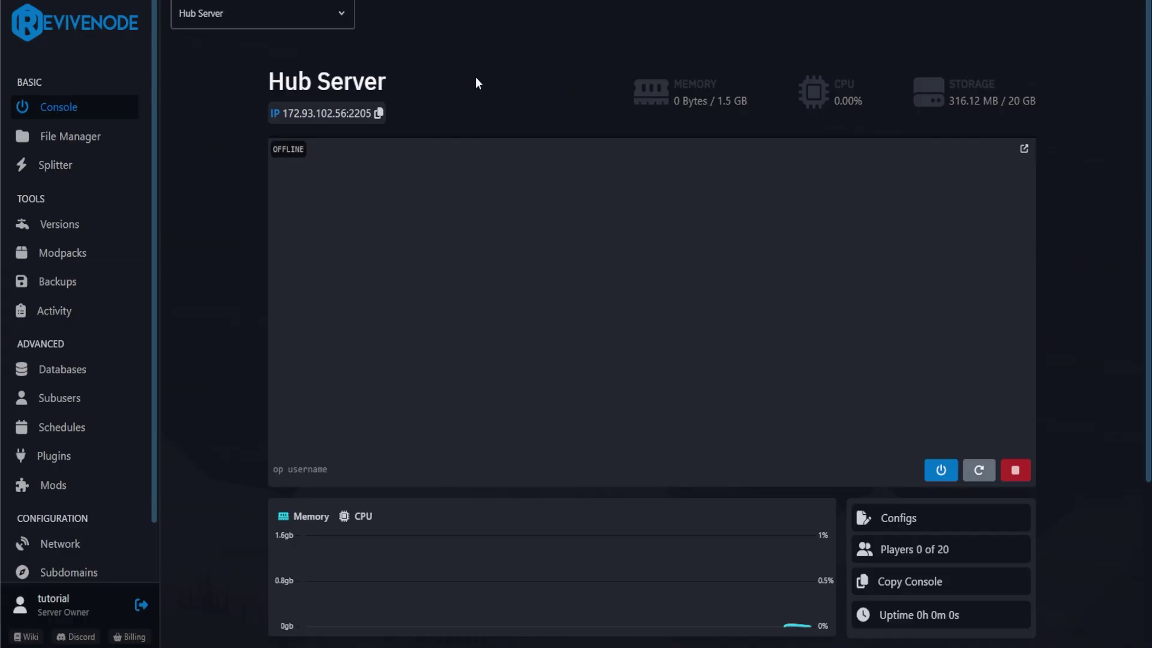
- Delete the existing world folder from the Hub Server's files
click(108, 133)
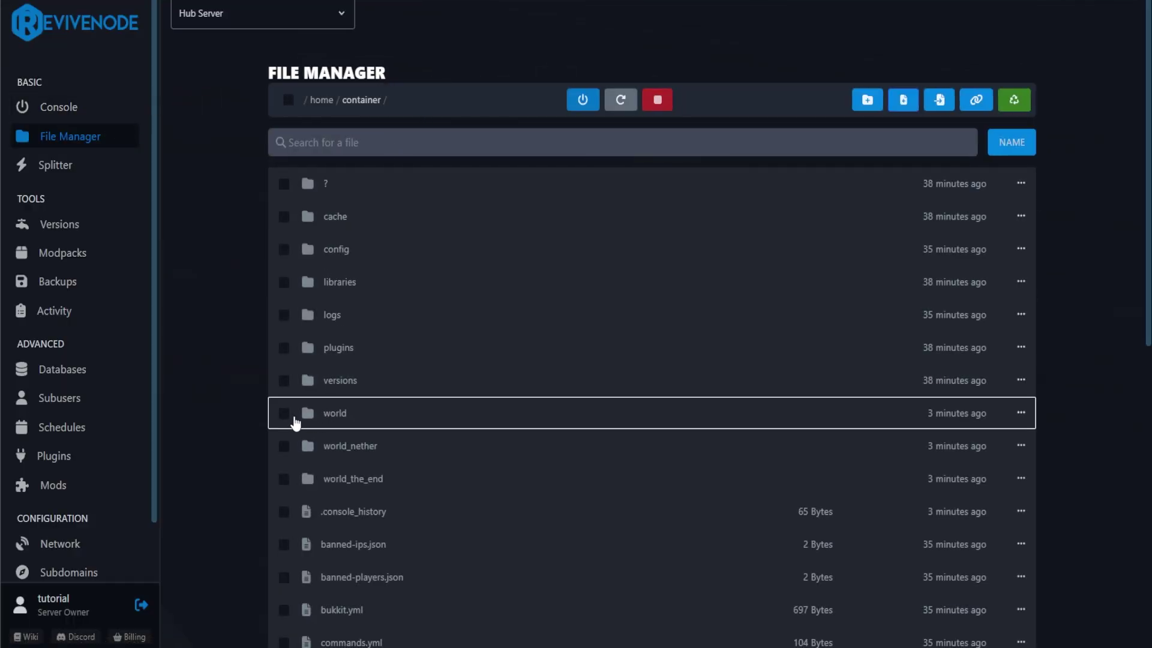
click(284, 413)
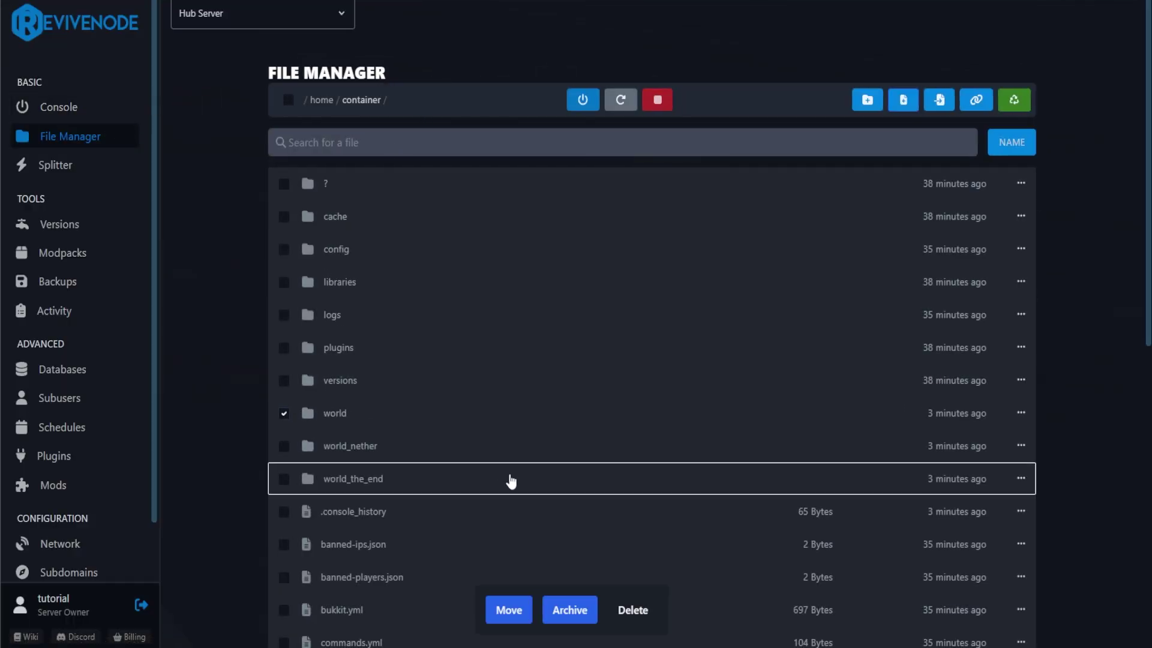
click(652, 612)
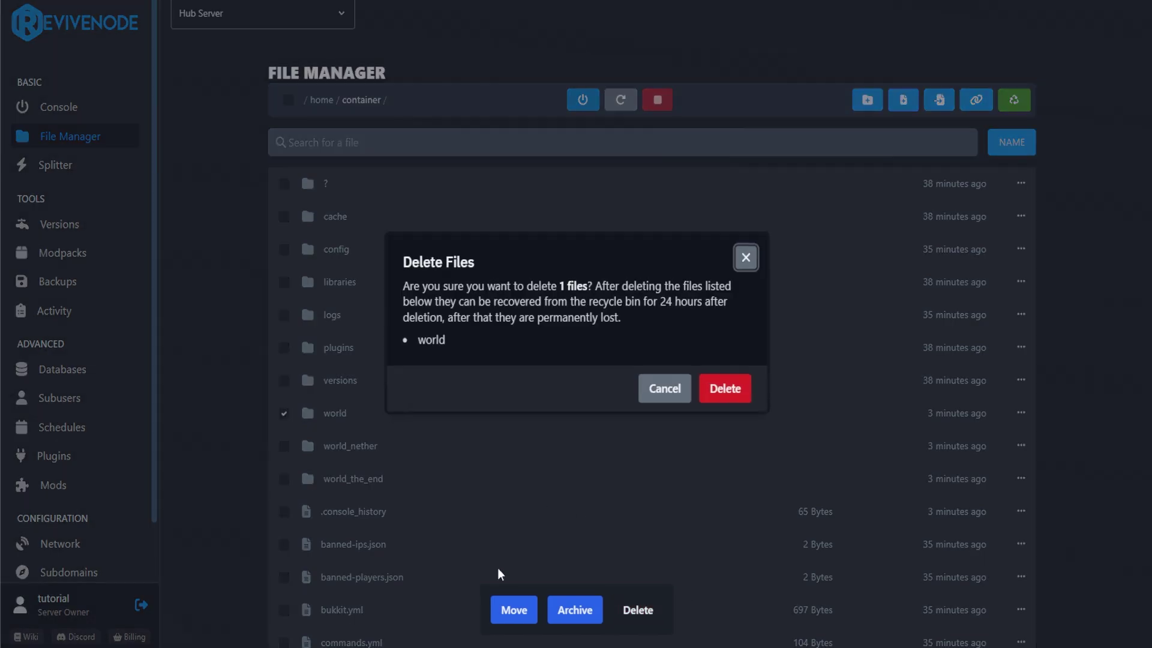
click(712, 394)
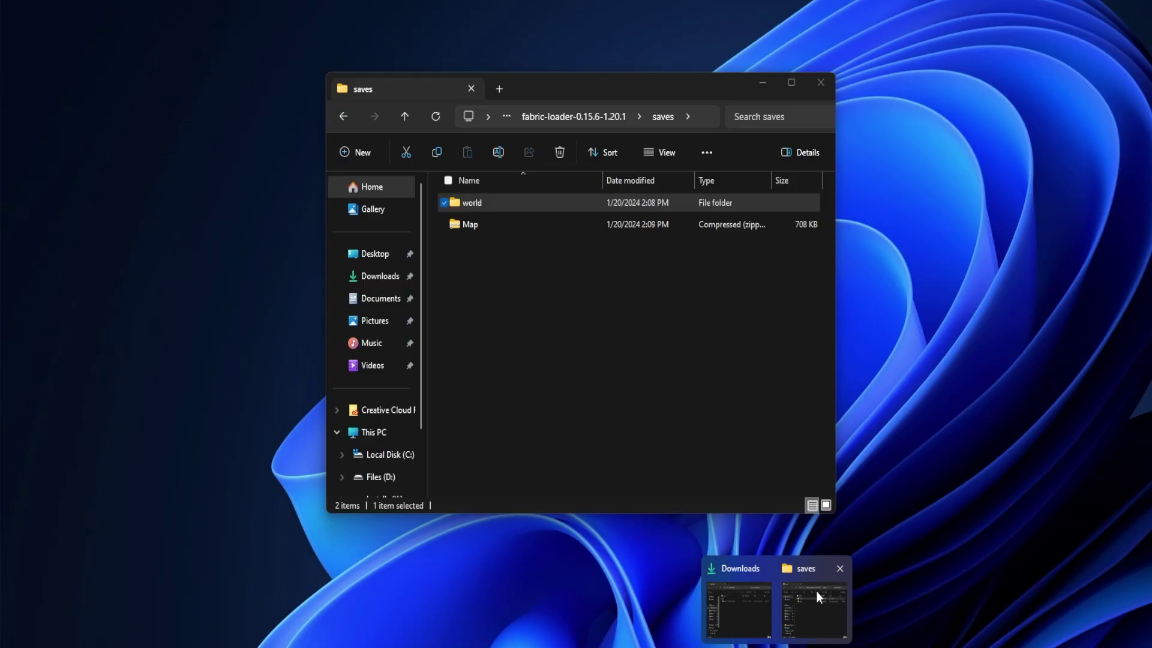
- Upload Map.zip from the local saves folder into the server's file manager
click(816, 592)
drag(660, 87, 949, 97)
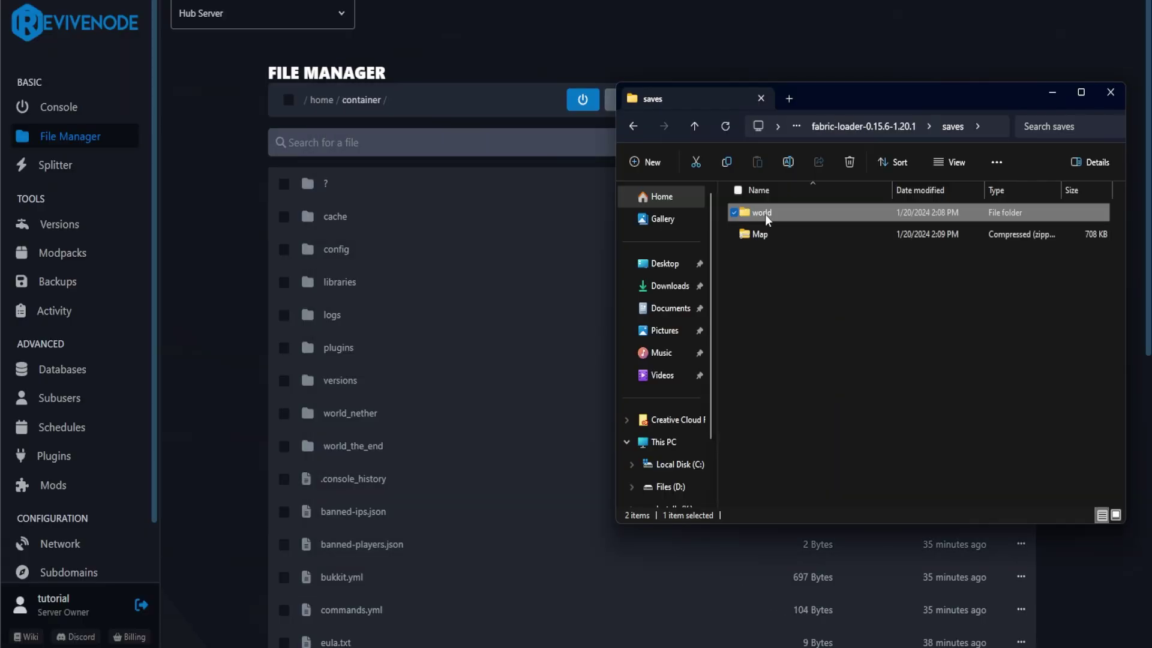
click(805, 233)
drag(811, 232, 604, 404)
- Unarchive Map.zip on the server to produce a new world folder
scroll(452, 413, down, 3)
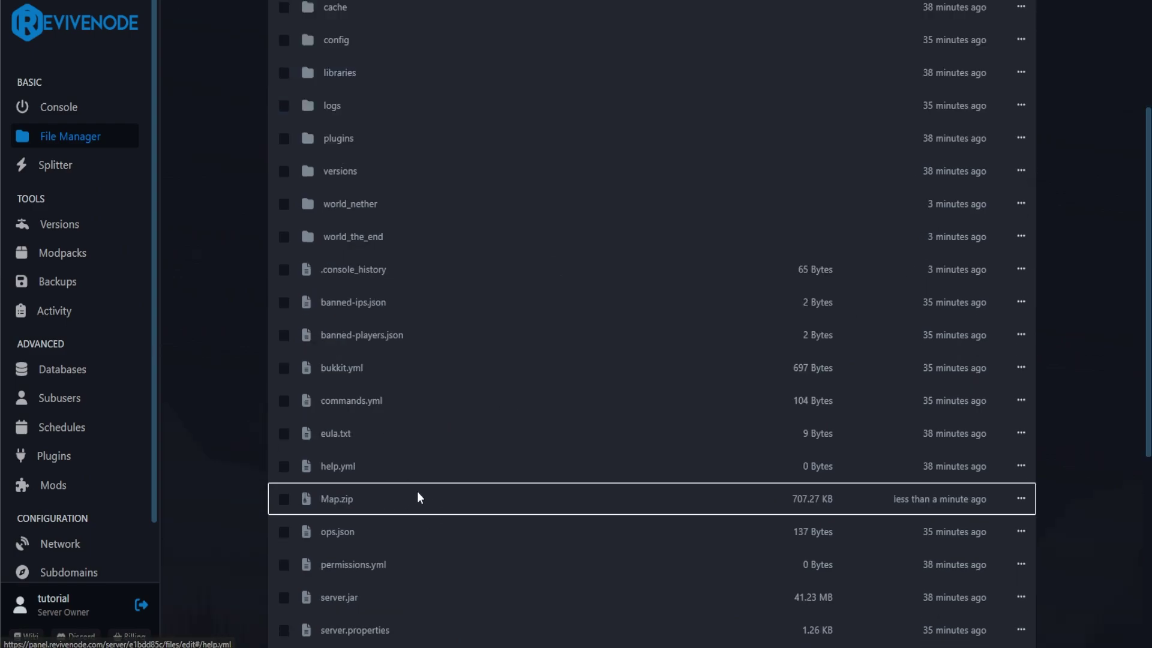
click(1021, 499)
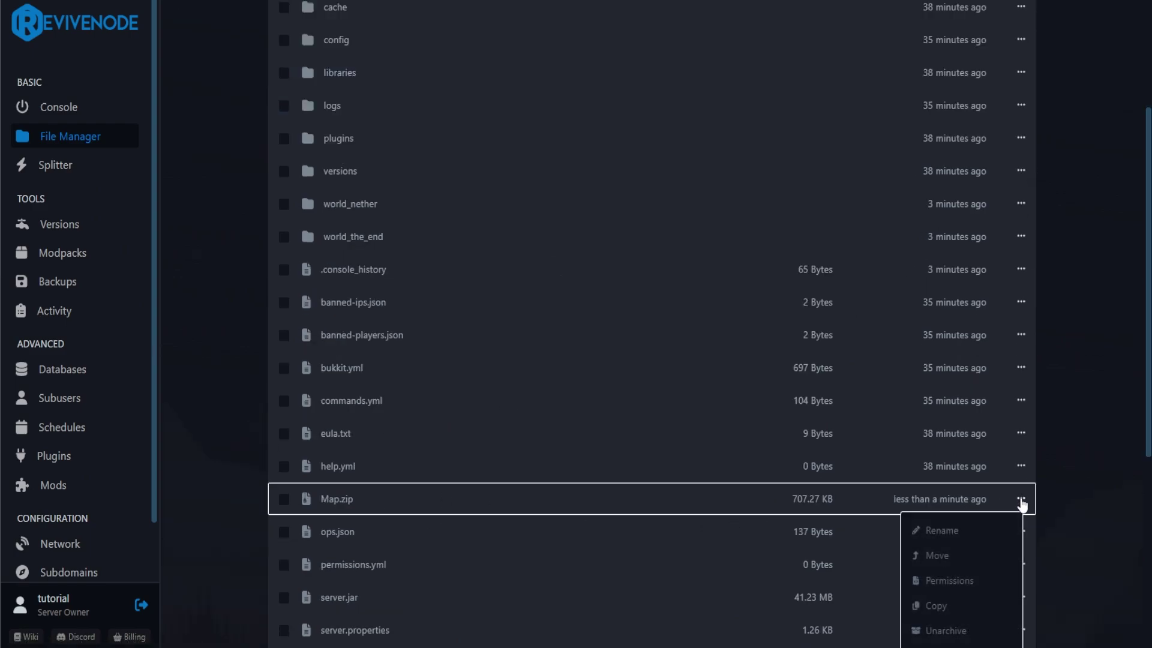
scroll(978, 570, down, 1)
click(984, 571)
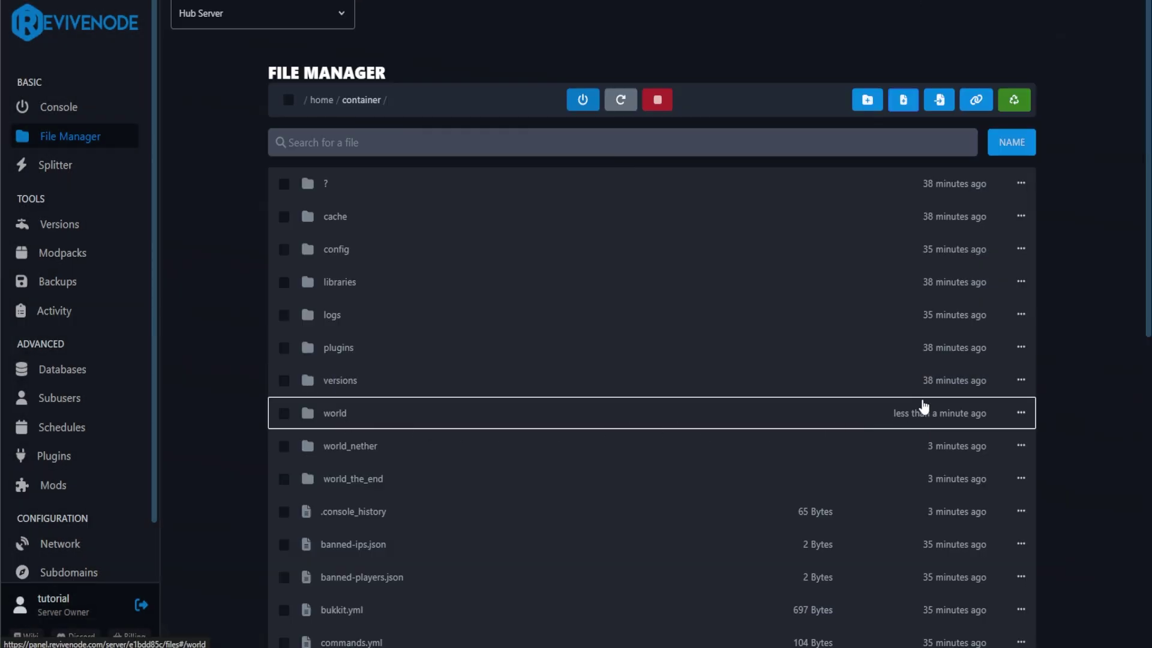
- Download FastAsyncWorldEdit-Bukkit-2.8.5-SNAPSHOT-642.jar from the FAWE Jenkins last successful artifacts
mouse_move(805, 647)
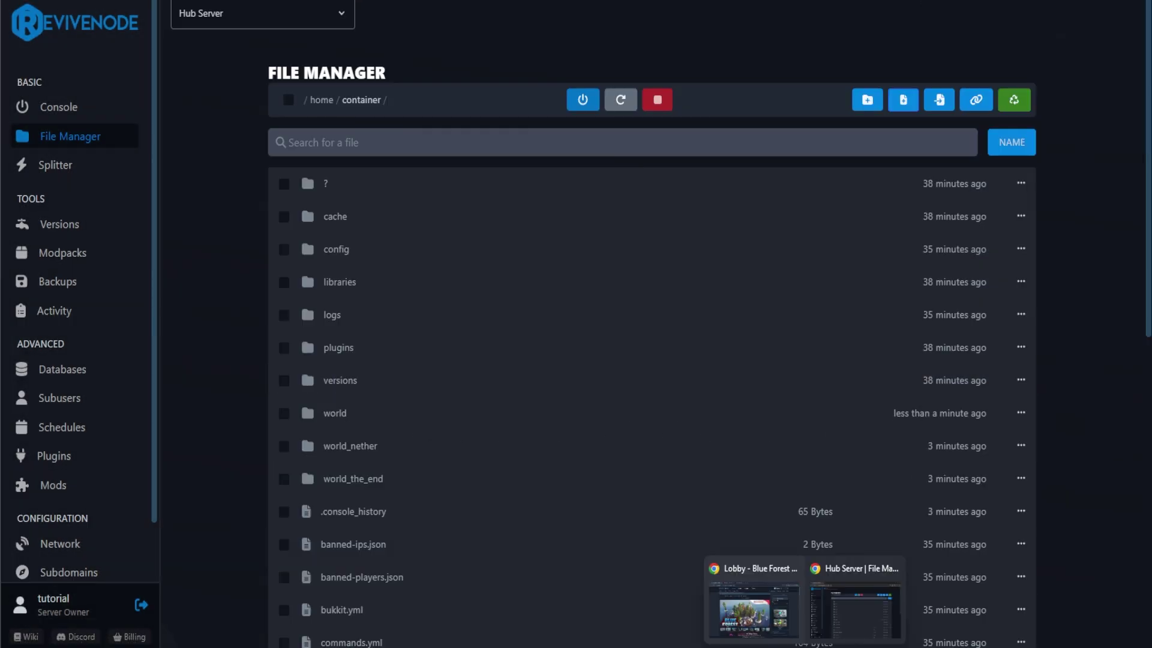
click(754, 609)
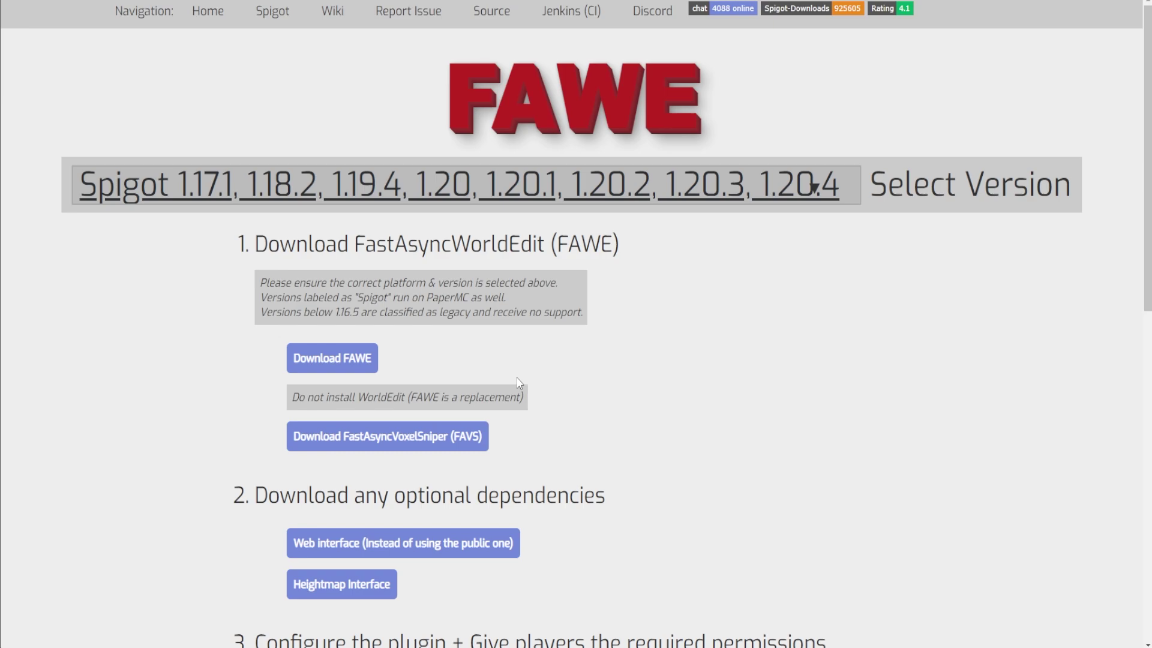
click(318, 363)
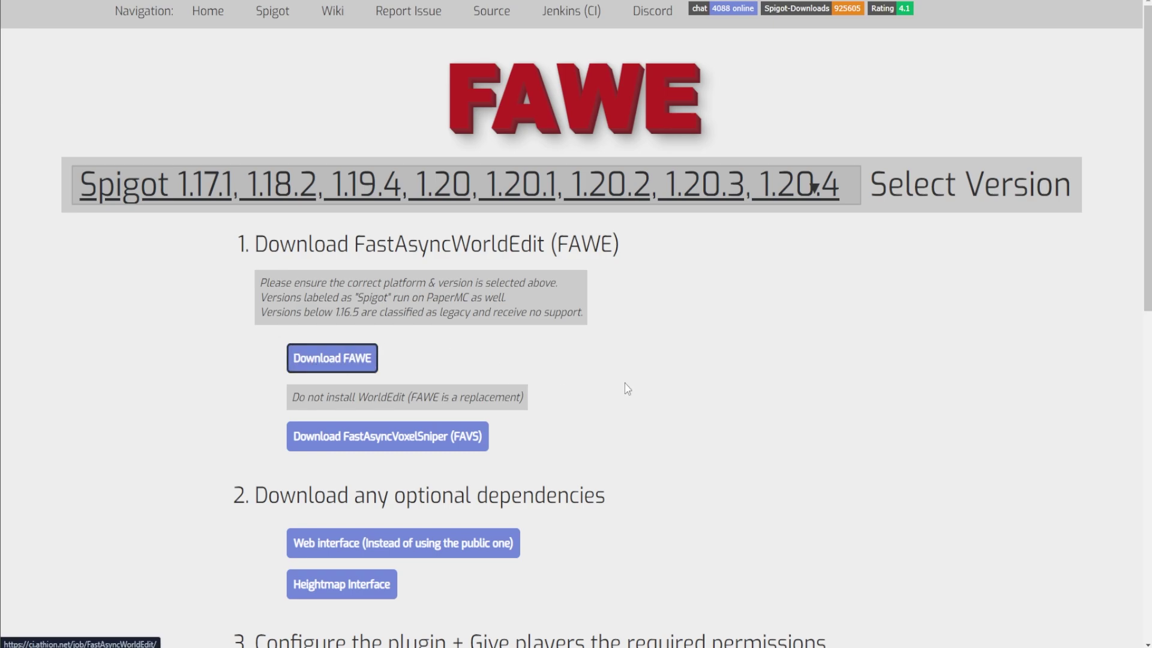
scroll(399, 492, down, 1)
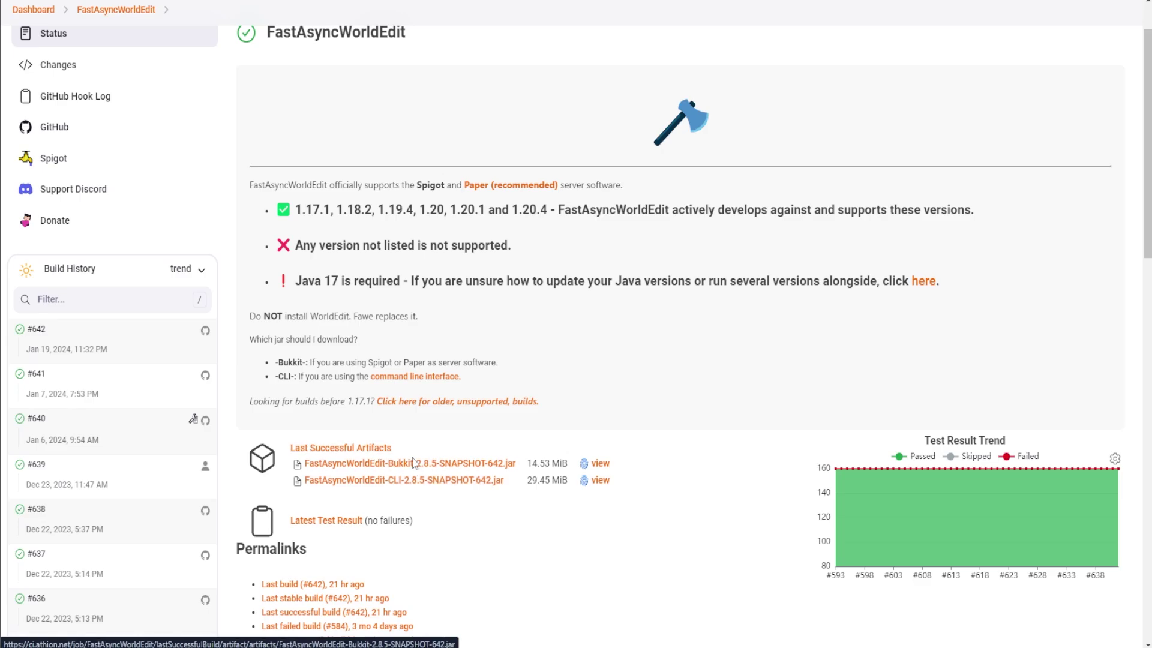
click(427, 465)
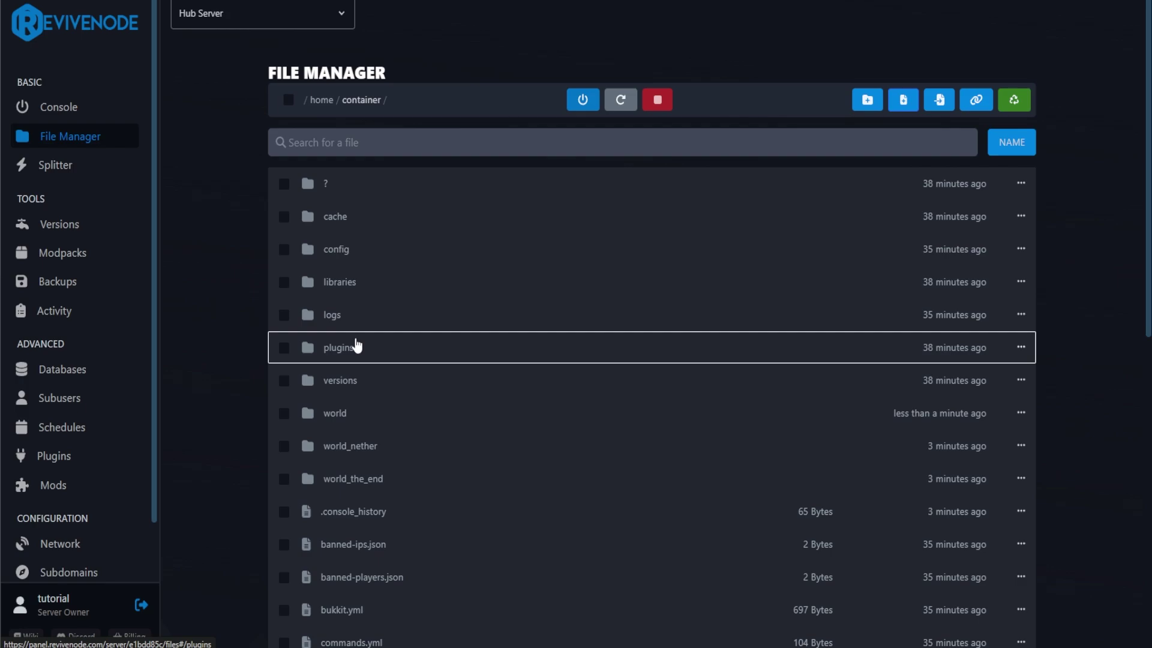
- Upload the FastAsyncWorldEdit jar into the plugins folder and restart from the server console
click(356, 347)
mouse_move(777, 647)
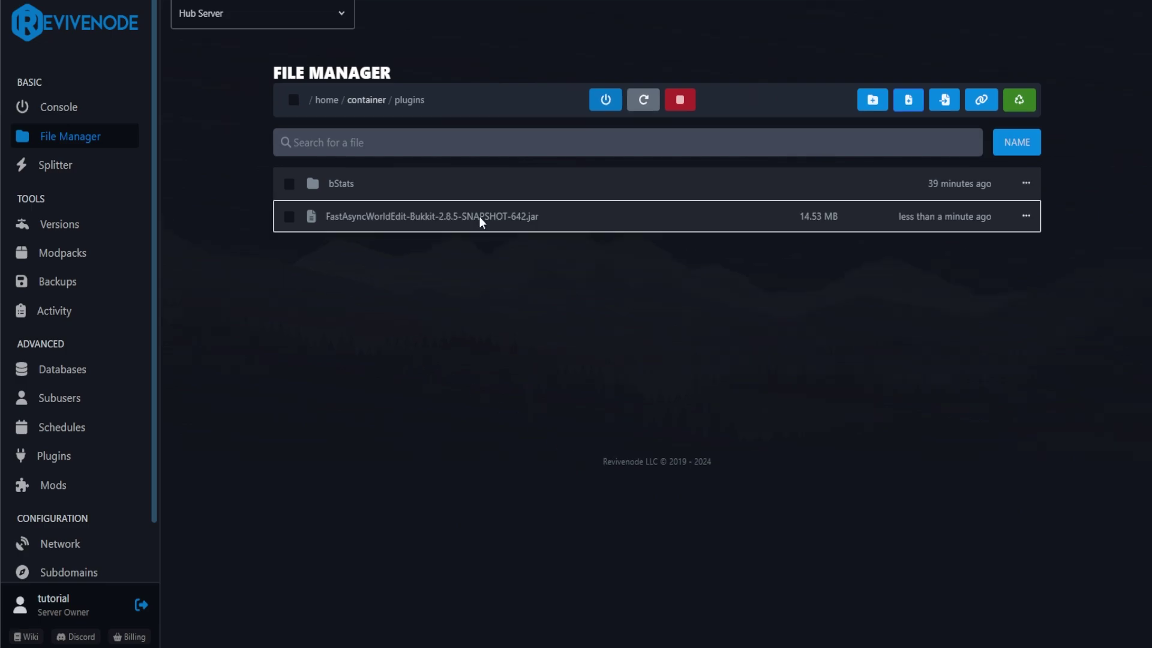
click(67, 120)
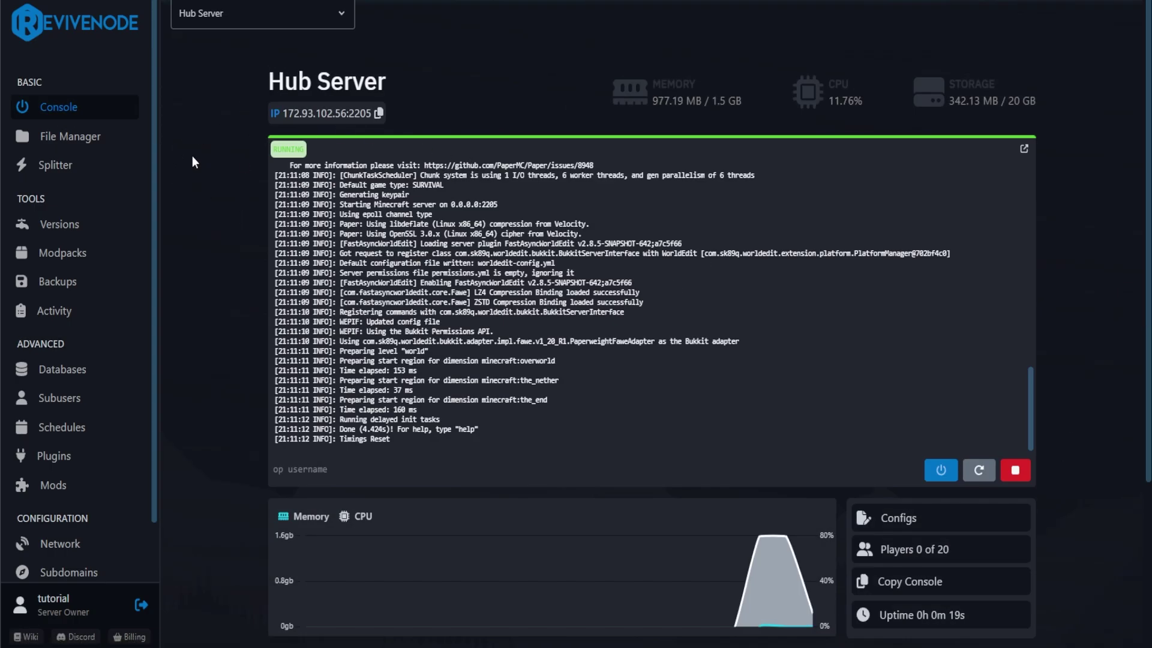
- Navigate to plugins > FastAsyncWorldEdit > schematics in the server file manager
click(71, 137)
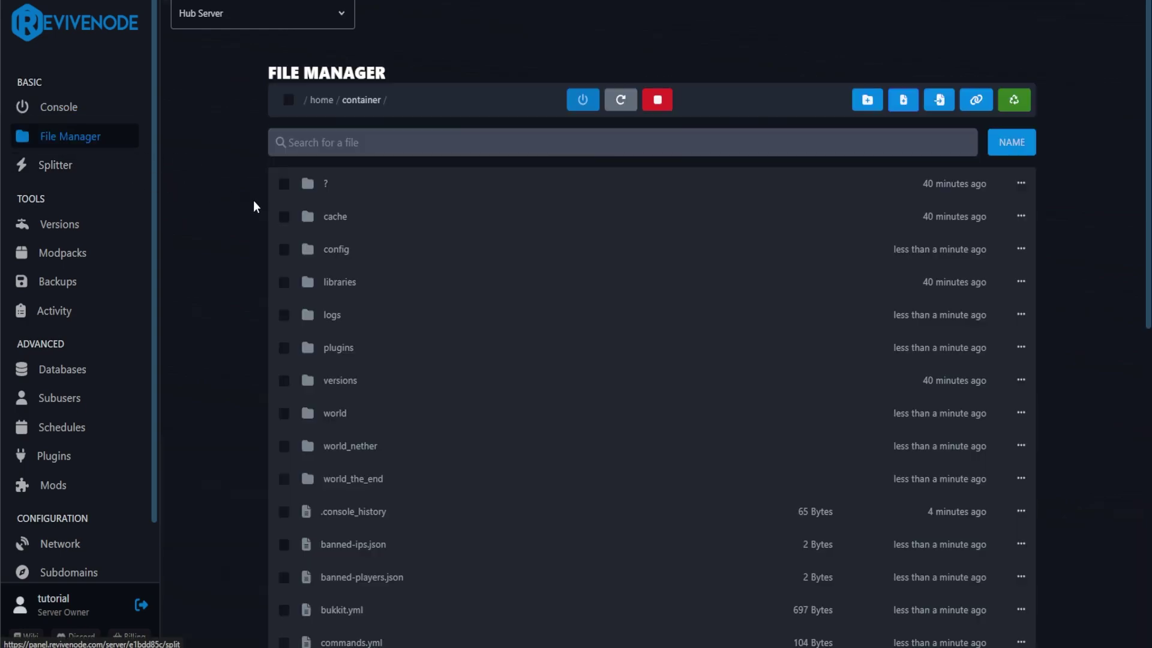
click(391, 354)
click(362, 215)
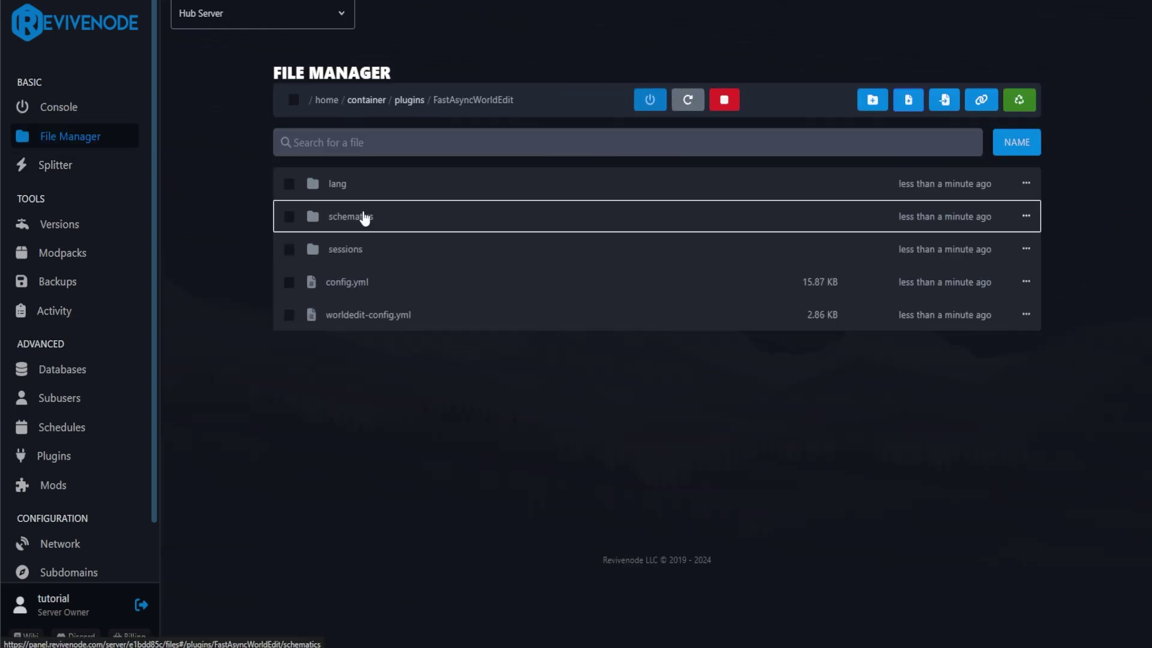
click(363, 216)
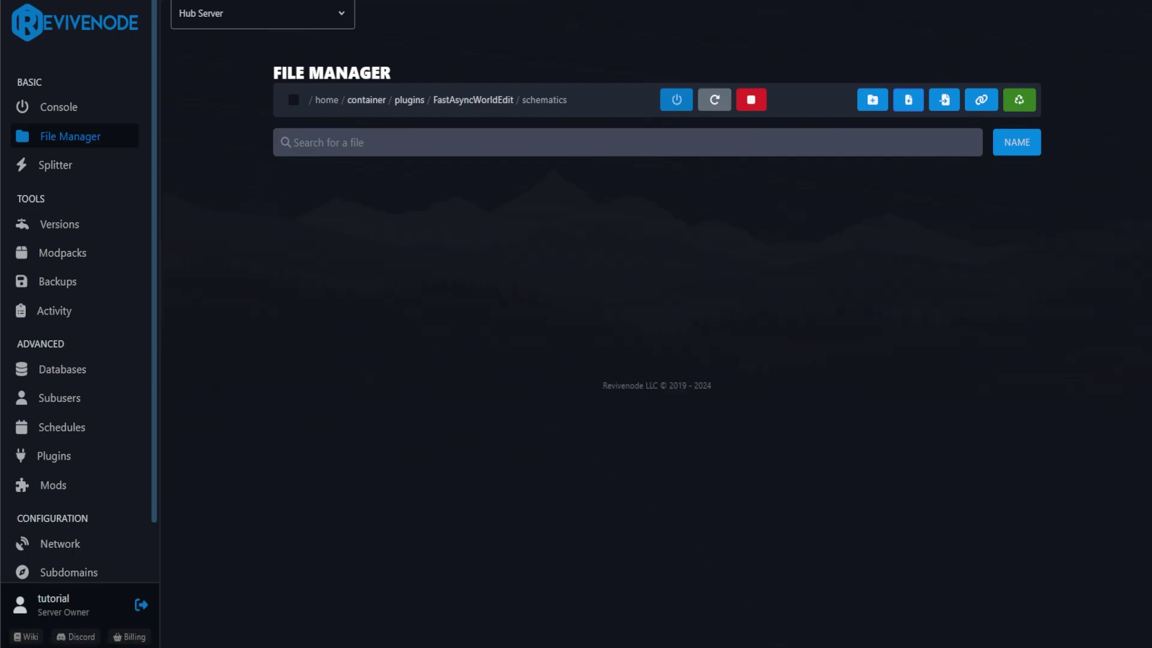
key(alt+Tab)
- Upload schematic.schem from Blue Forest's 'files for 1.18+' folder into the server's schematics folder
double_click(549, 246)
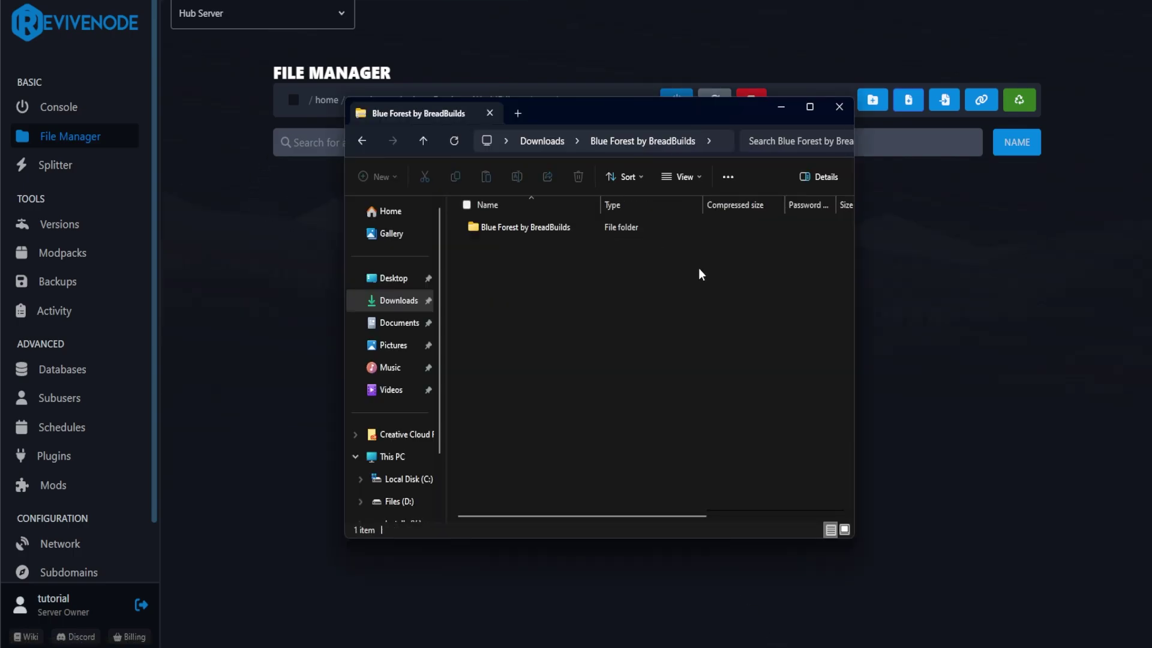
double_click(510, 229)
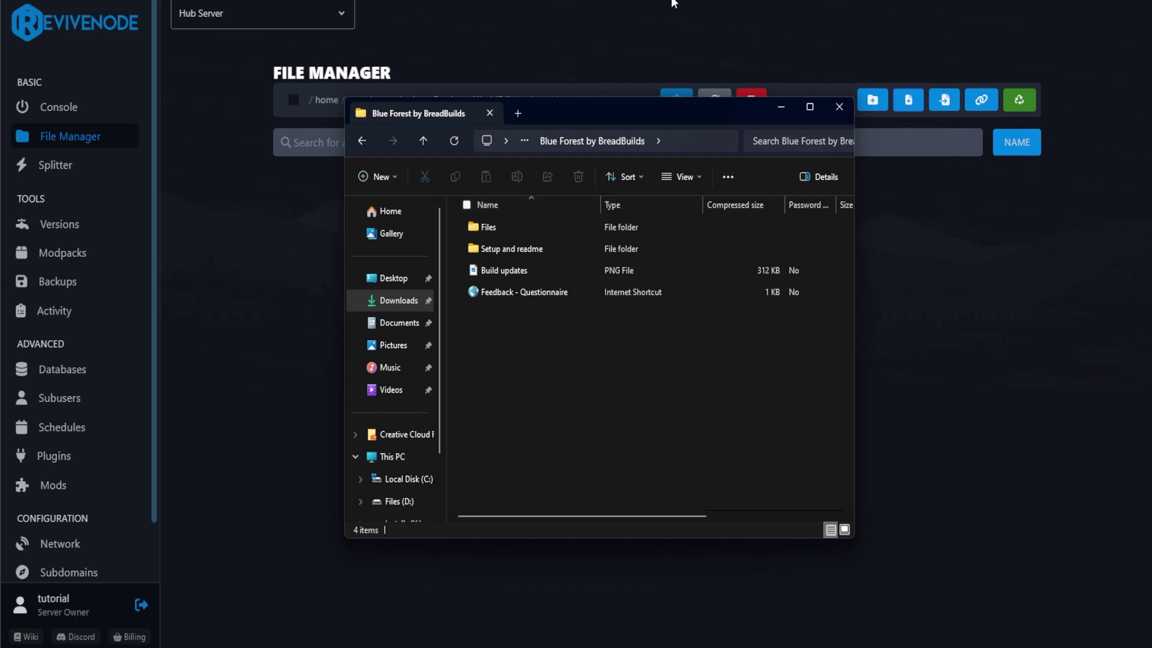
double_click(509, 226)
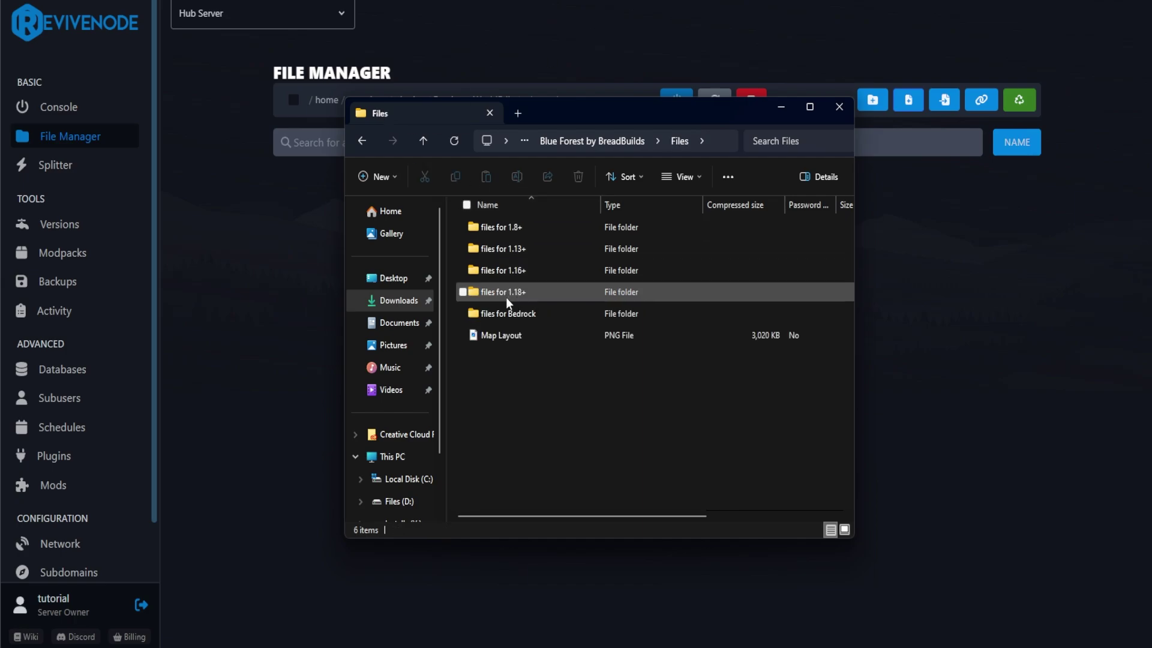
double_click(534, 296)
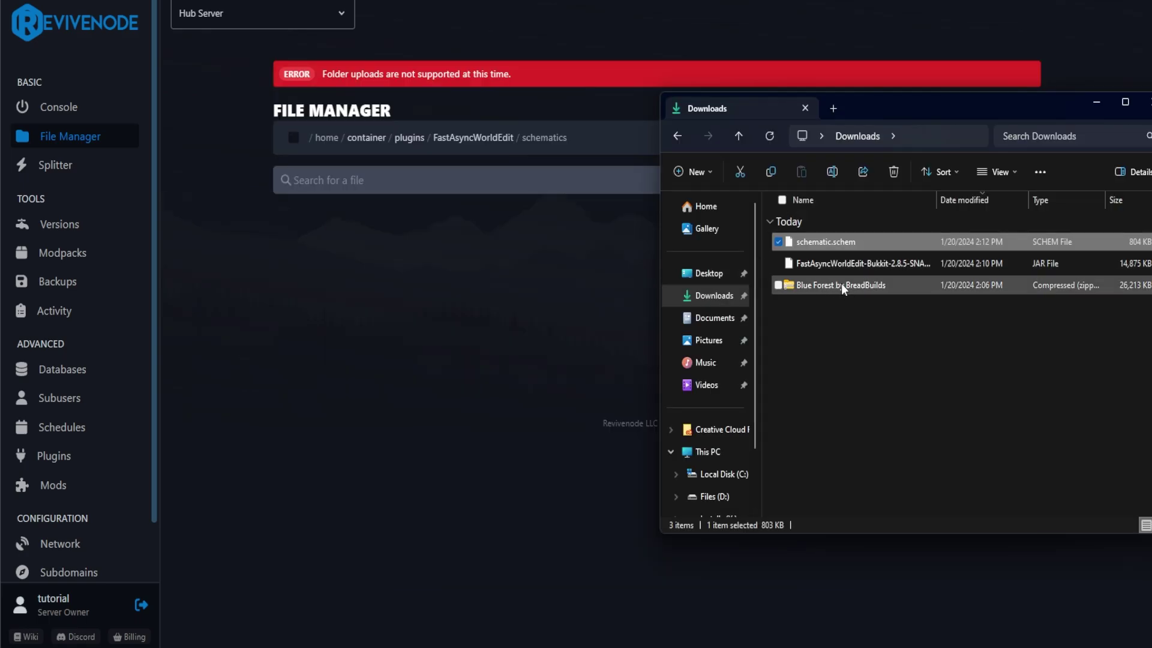
click(801, 243)
drag(908, 240, 472, 214)
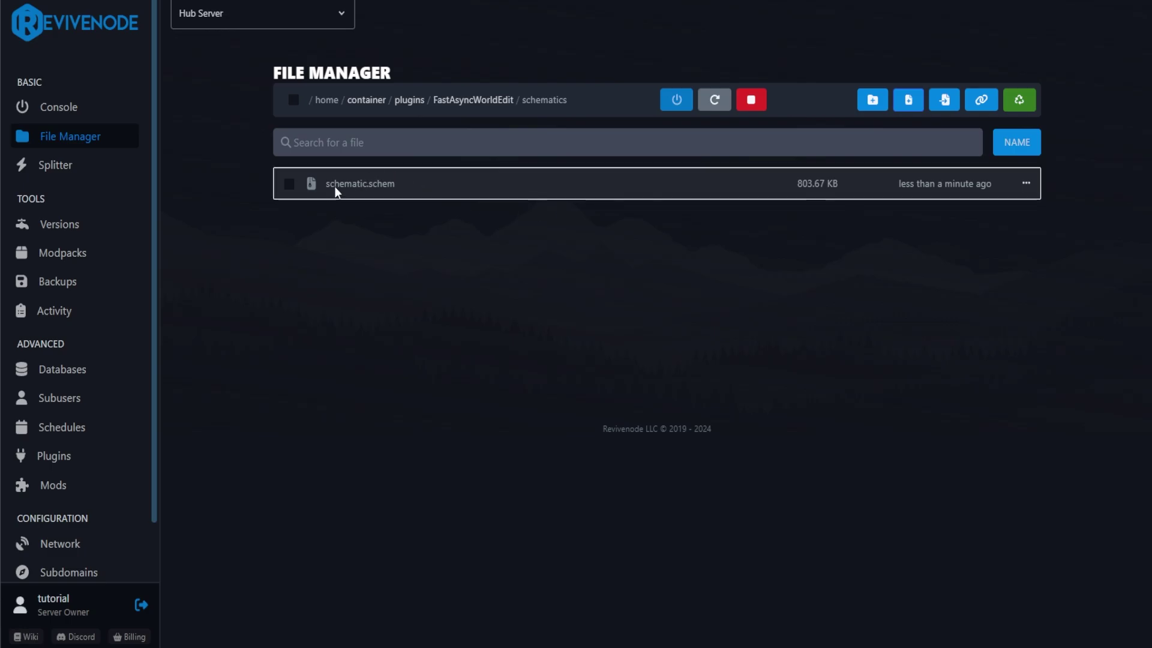
- Open the rename dialog for schematic.schem and cancel it, keeping the original name
click(1027, 184)
click(974, 216)
key(ctrl+a)
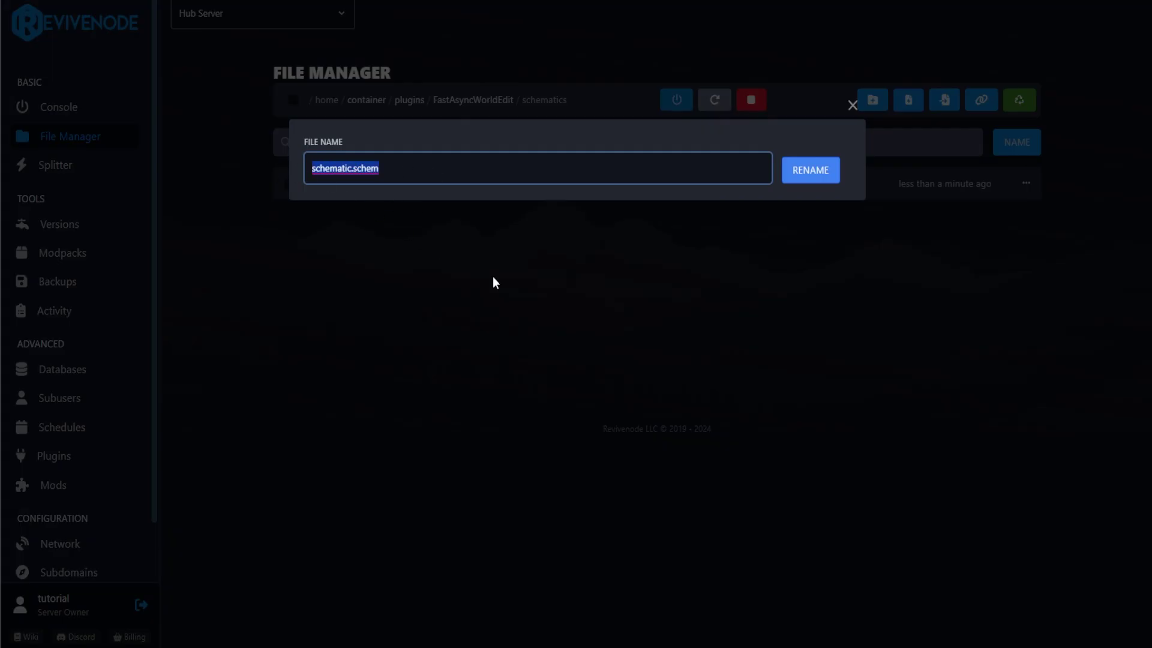
click(503, 285)
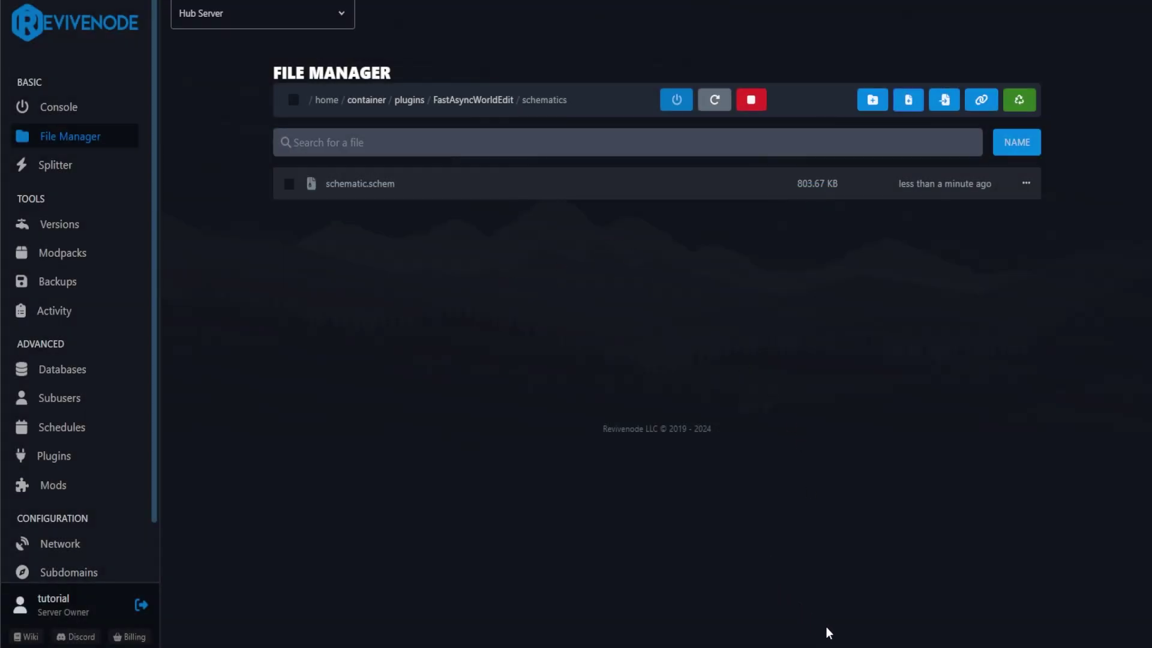
- Join the Hub Server and run /gamerule doWeatherCycle false
mouse_move(861, 646)
click(861, 601)
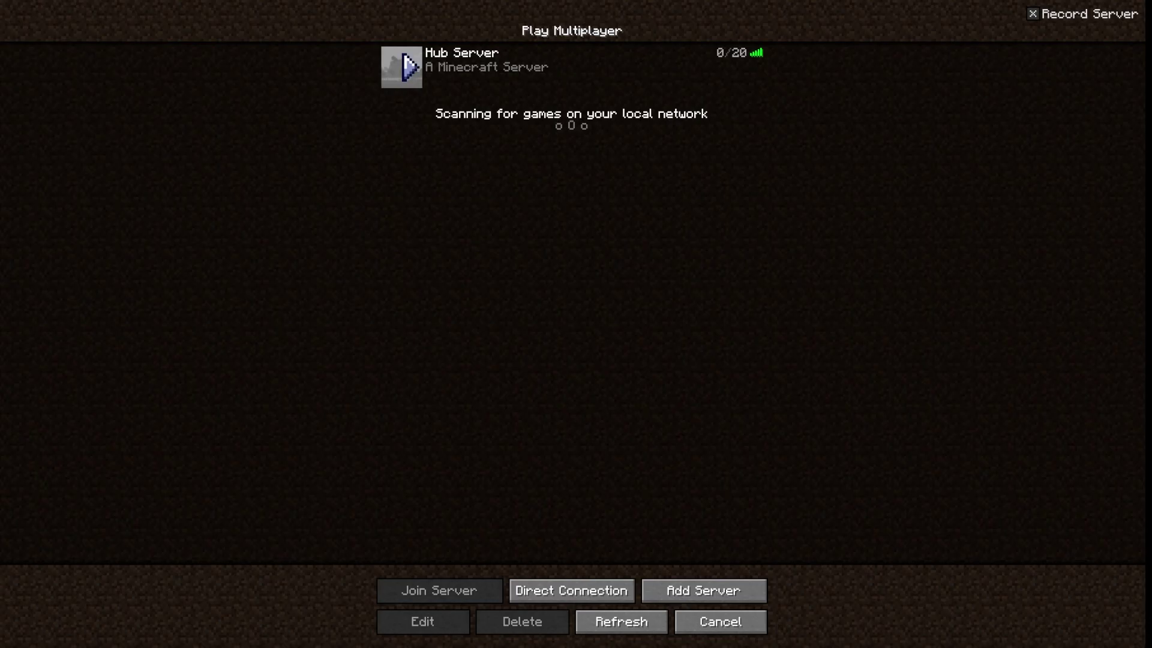
click(413, 67)
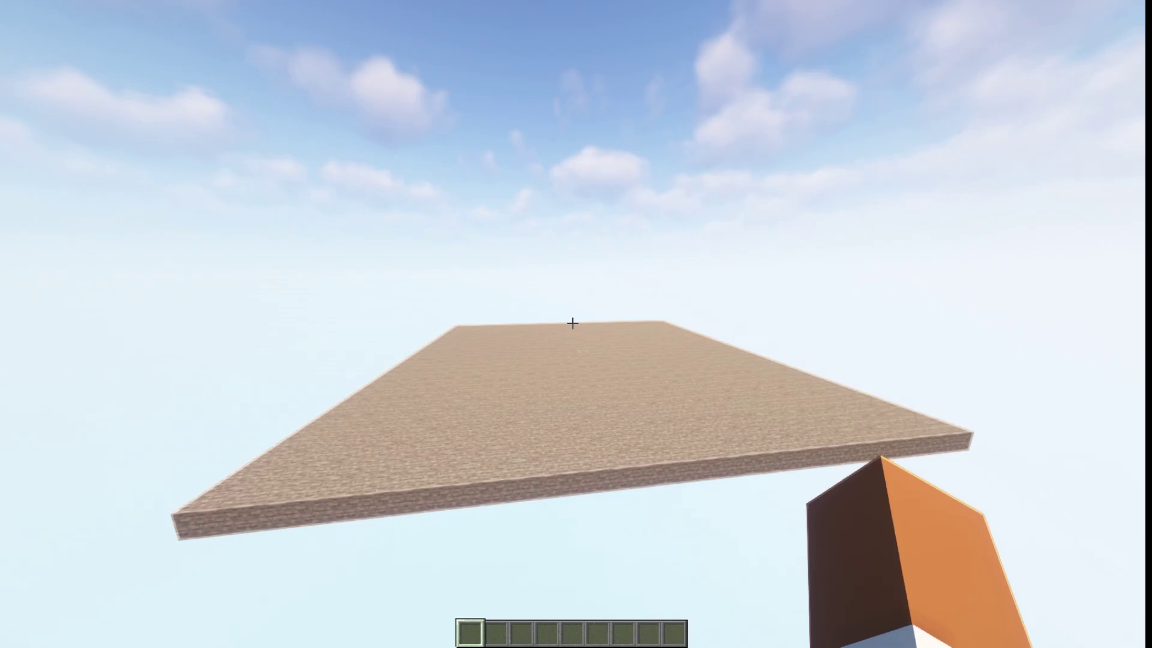
key(t)
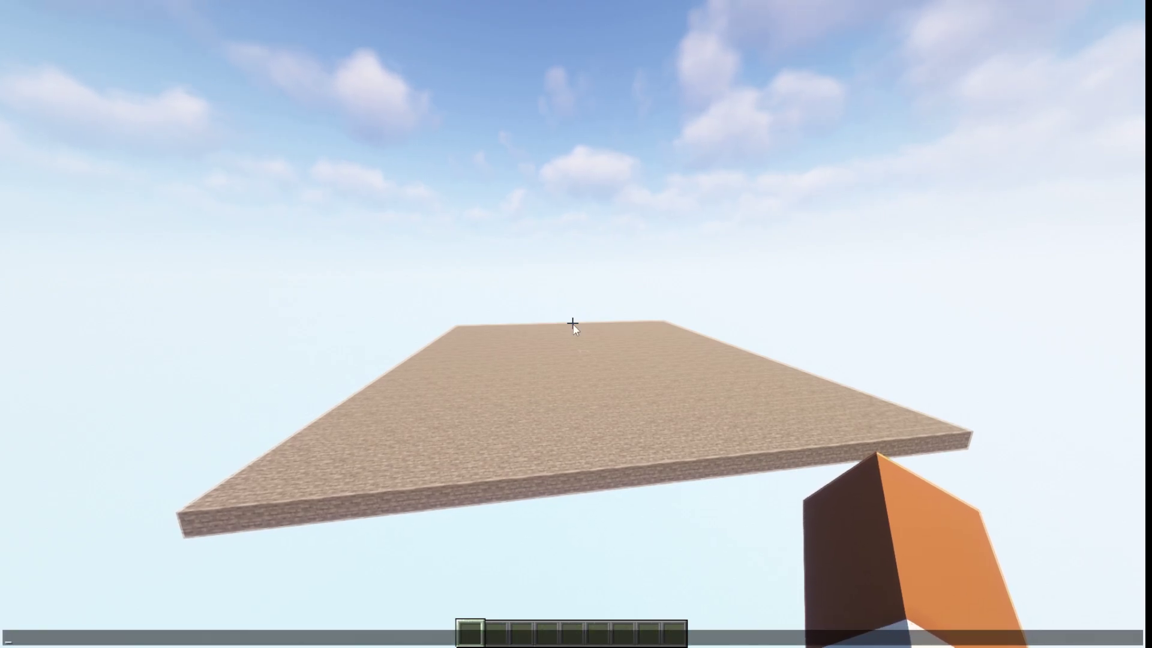
text(//)
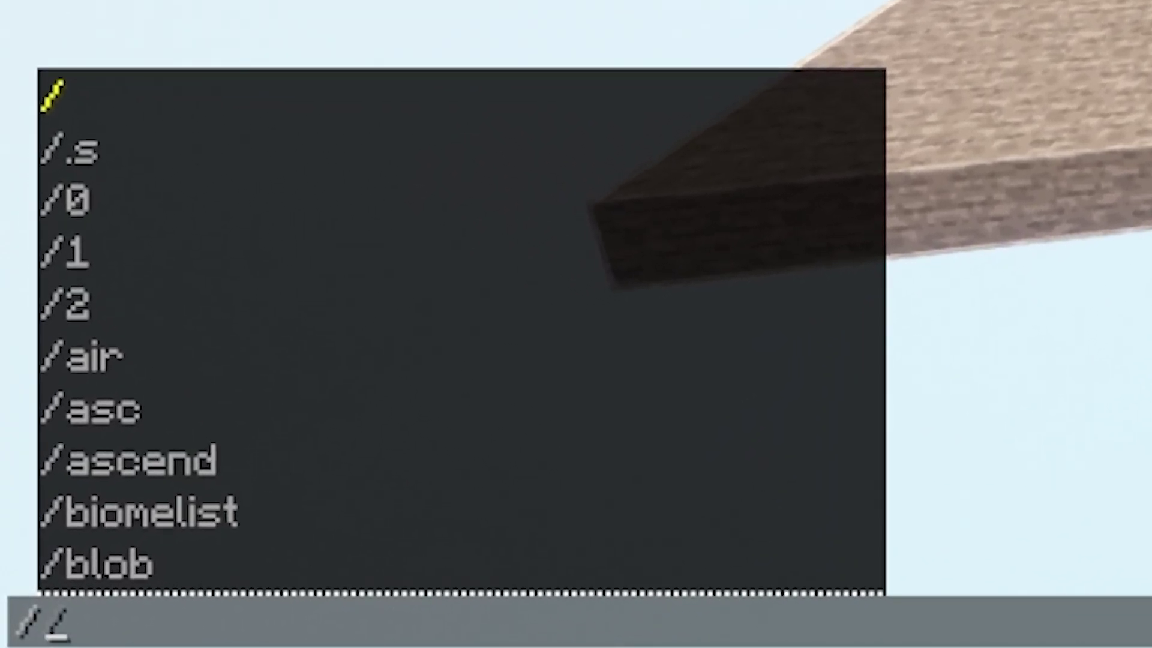
text(game)
key(Home)
key(Delete)
key(End)
text(rule )
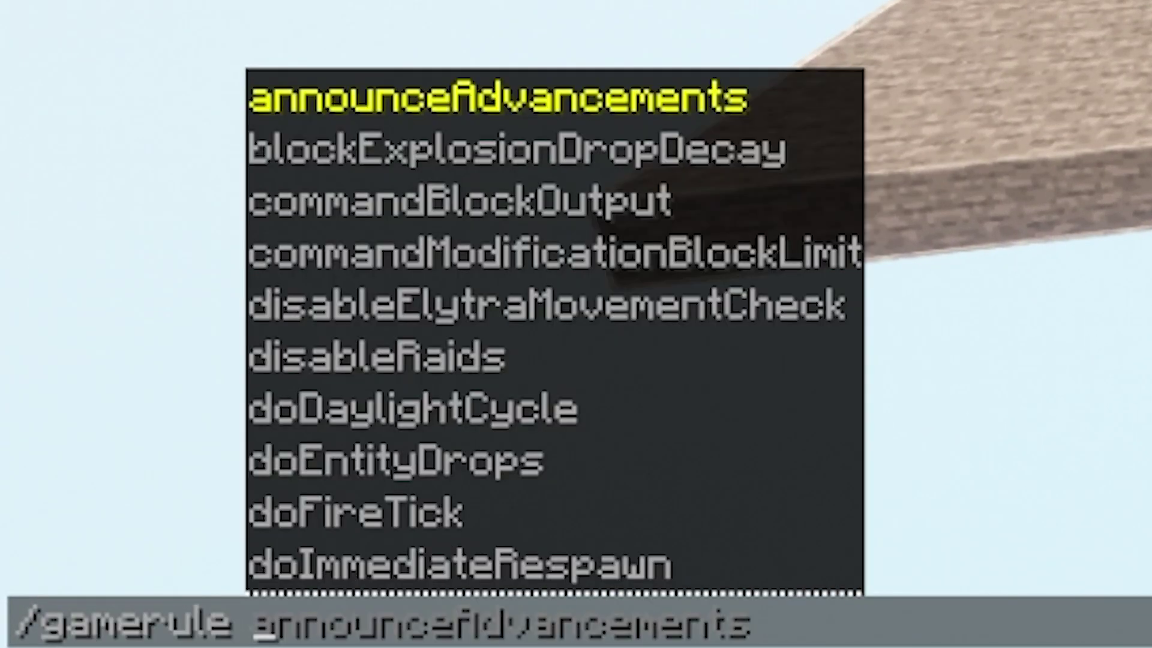
text(doW)
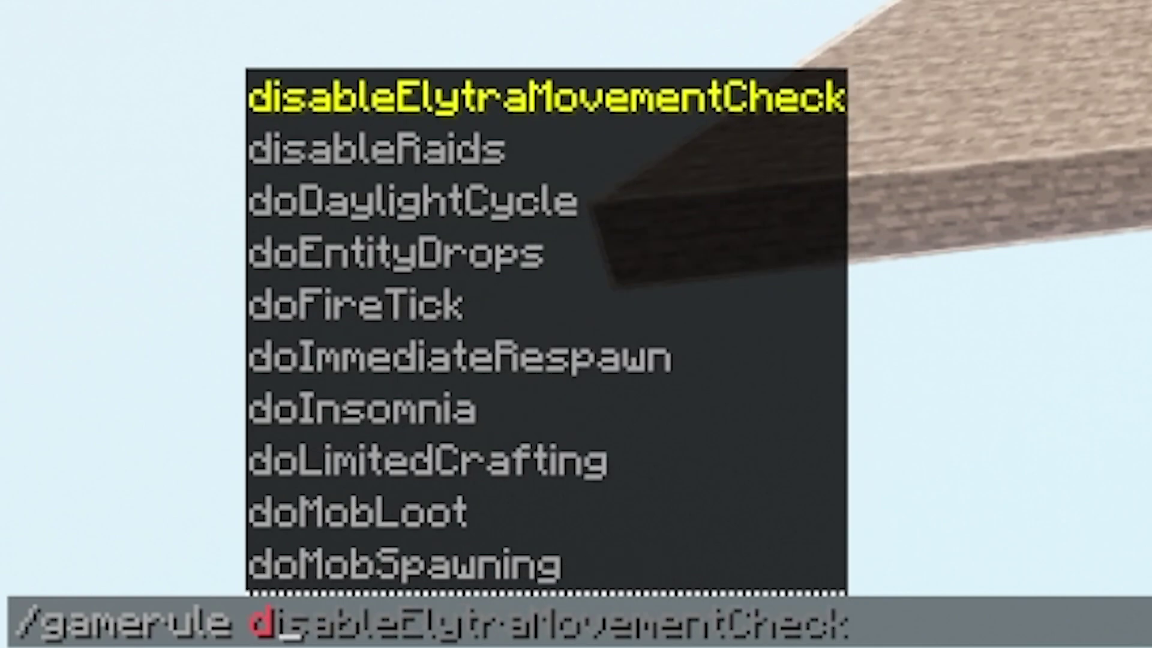
key(Tab)
key(Tab)
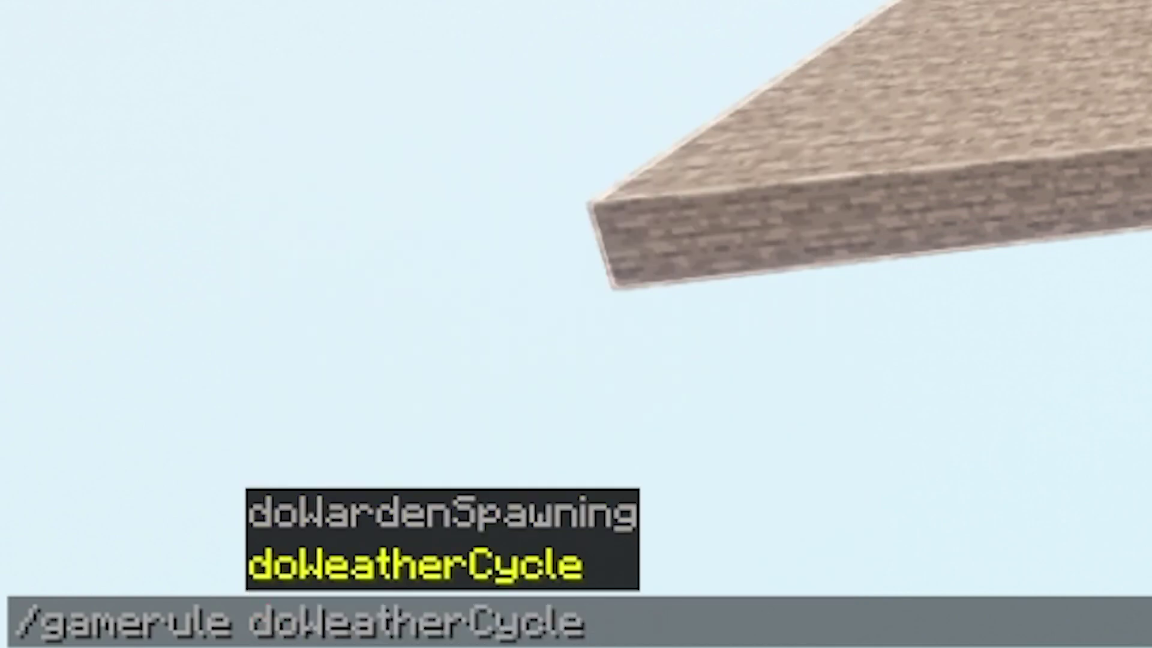
key(Tab)
key(Return)
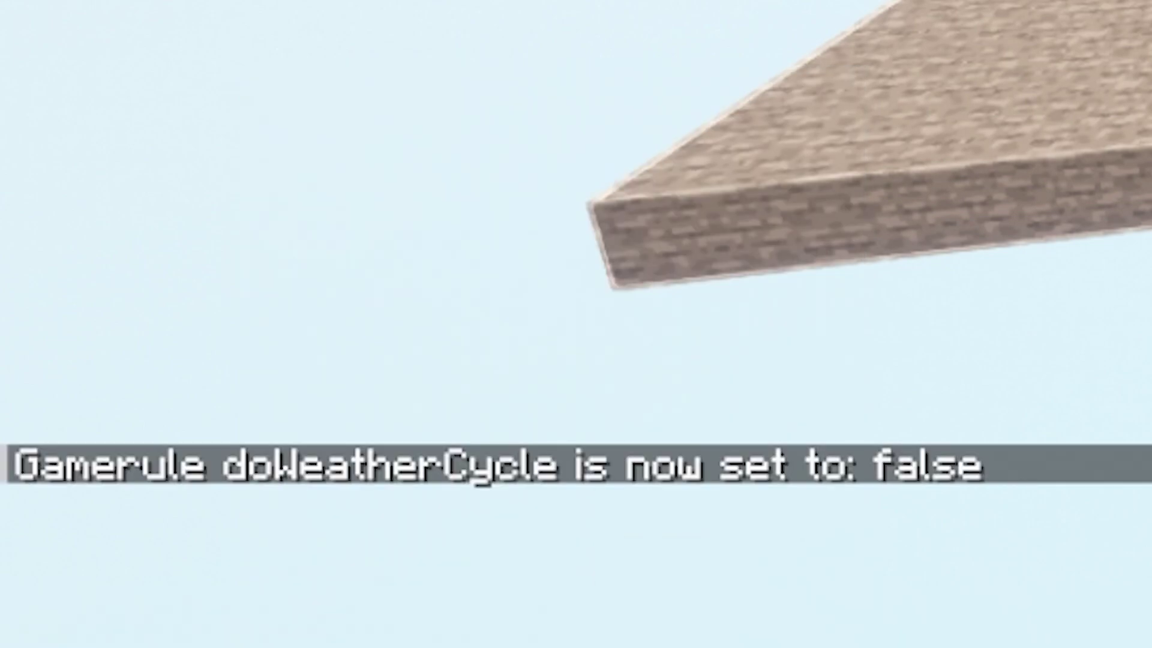
- Run /gamerule doMobSpawning false to disable mob spawning
key(t)
key(Up)
key(ctrl+shift+Left)
key(ctrl+shift+Left)
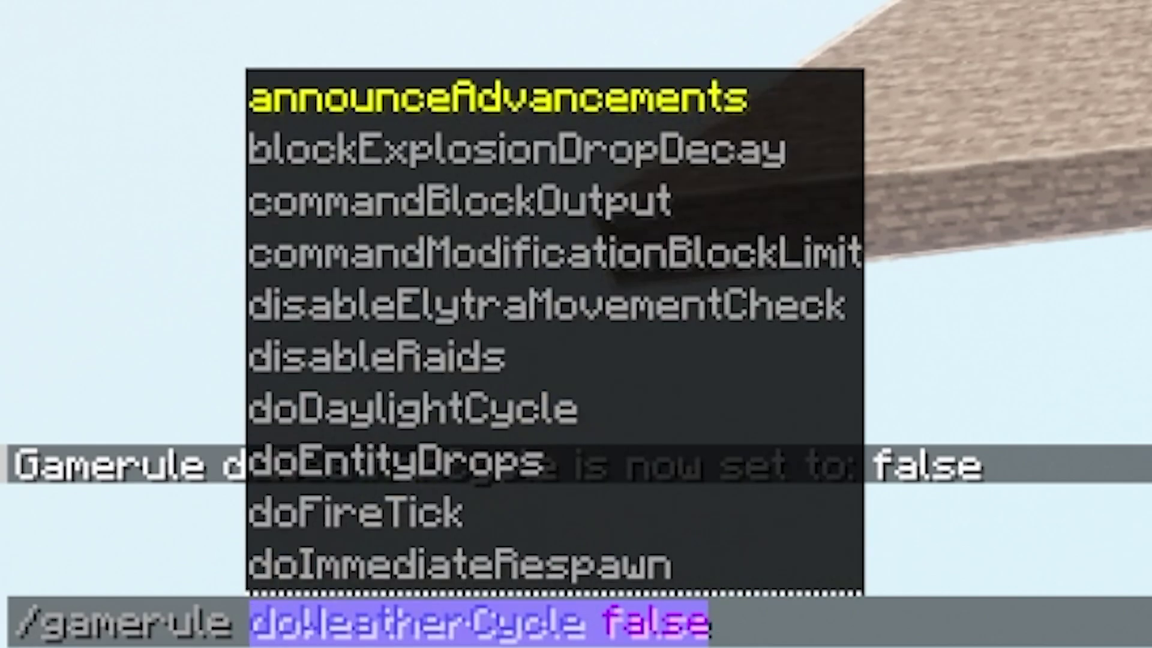
key(BackSpace)
text(domo)
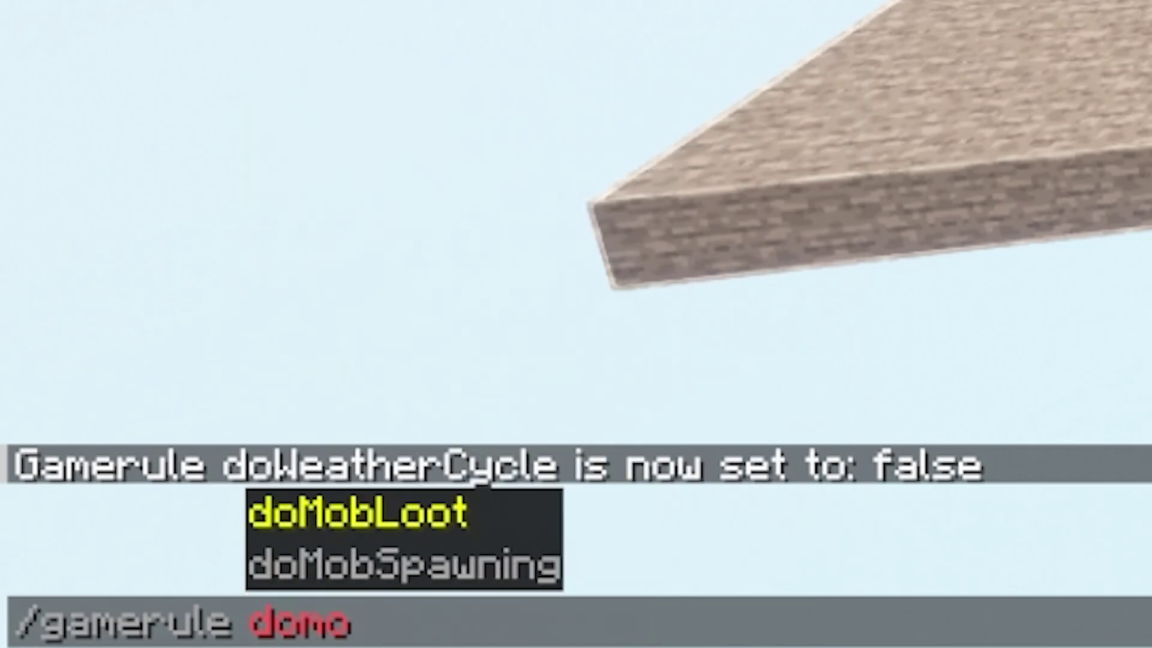
key(Tab)
key(Tab)
text(f)
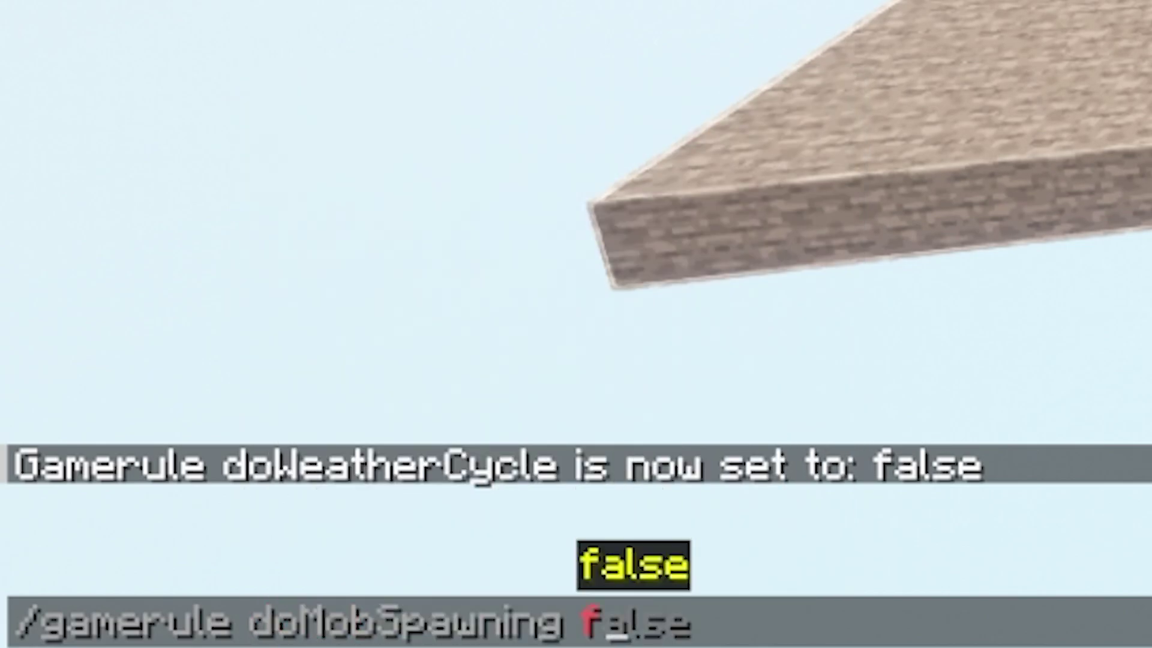
- Run /gamerule doDaylightCycle false to stop the daylight cycle
key(Tab)
key(Return)
key(t)
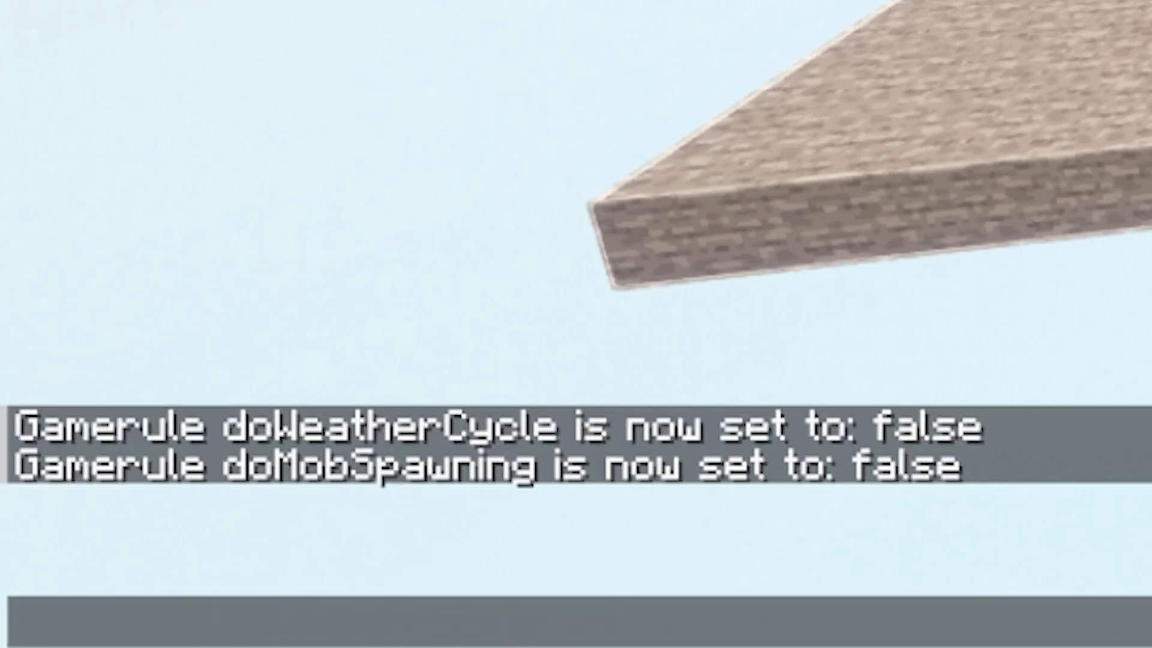
key(Up)
key(ctrl+shift+Left)
key(ctrl+shift+Left)
key(BackSpace)
text(do)
key(Tab)
text(f)
key(Tab)
key(Return)
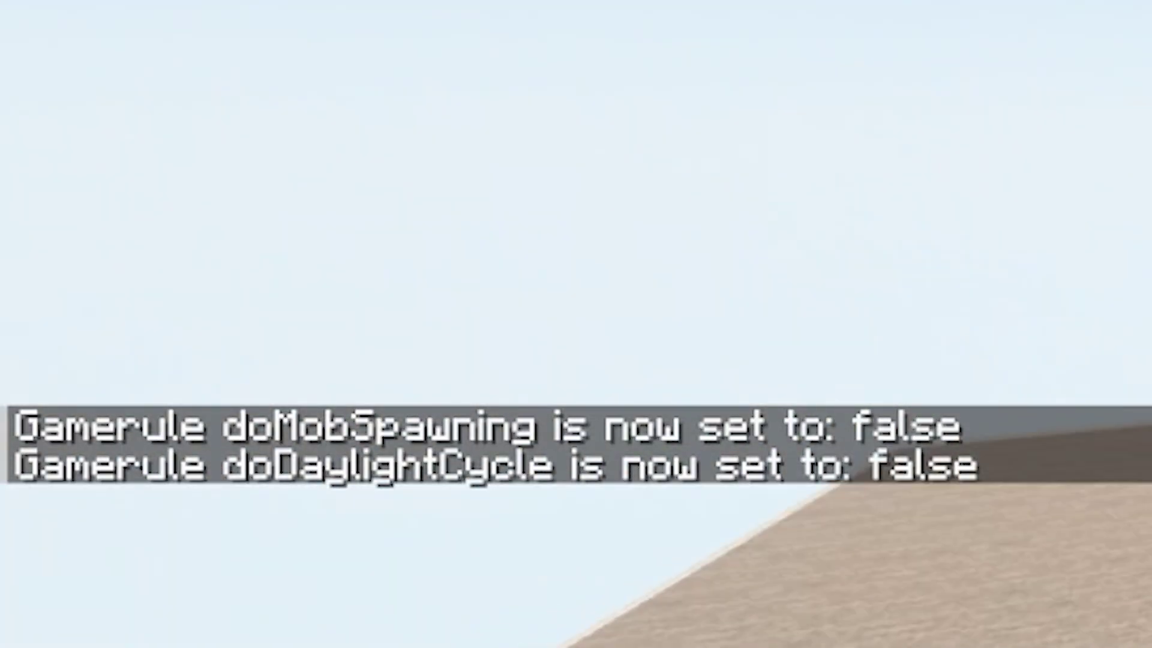
- Set the world time to noon with /time set noon
text(t/)
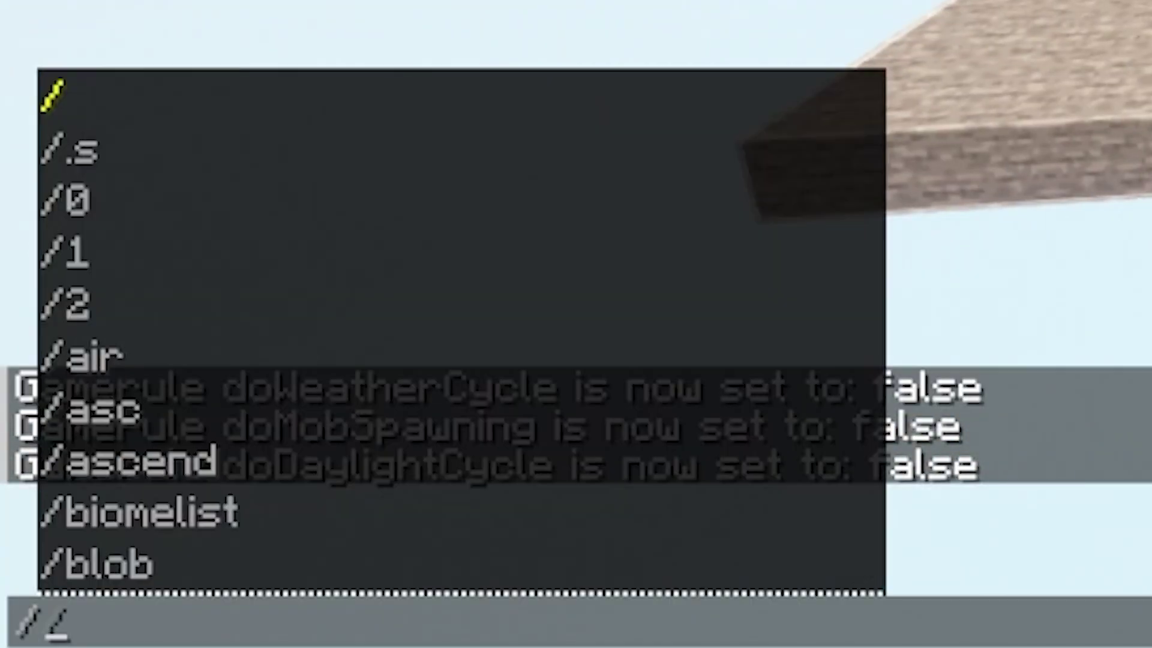
text(ti)
key(Tab)
text(s)
key(Tab)
text(noon)
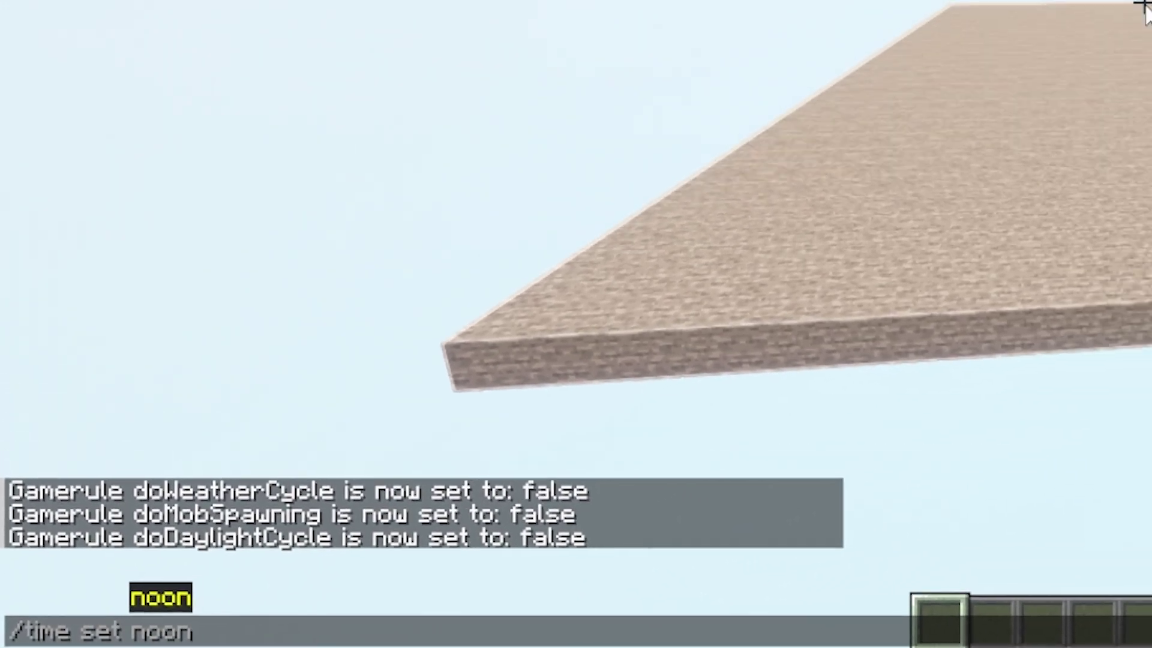
key(Return)
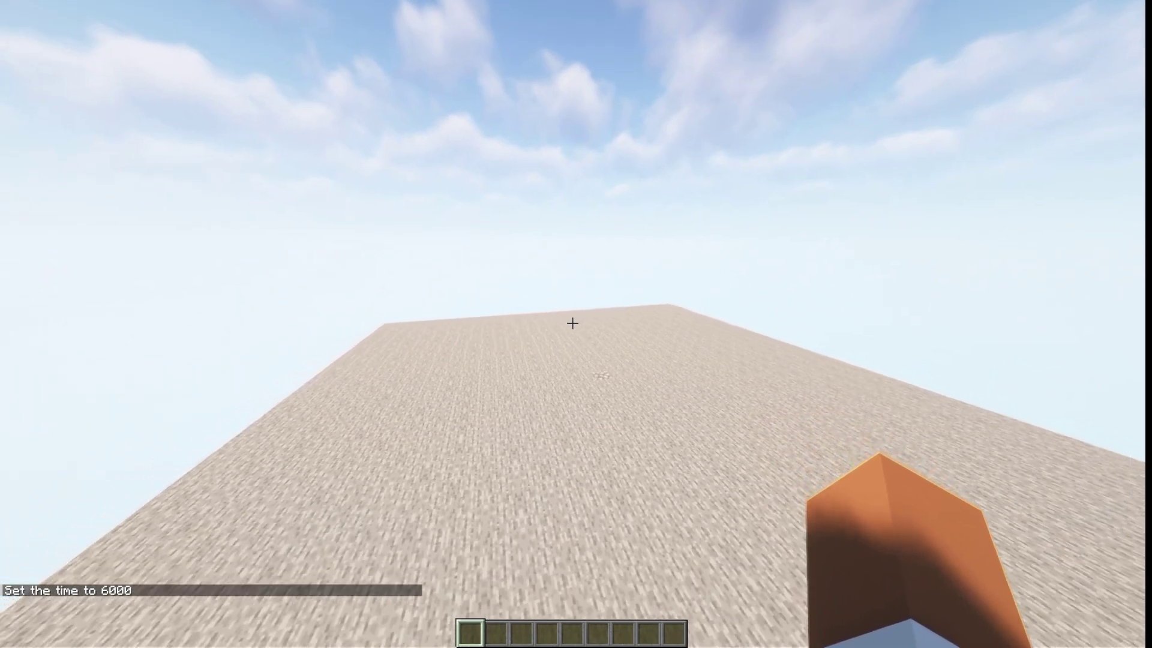
- Put a wooden axe from the Tools & Utilities creative tab into the first hotbar slot
key(e)
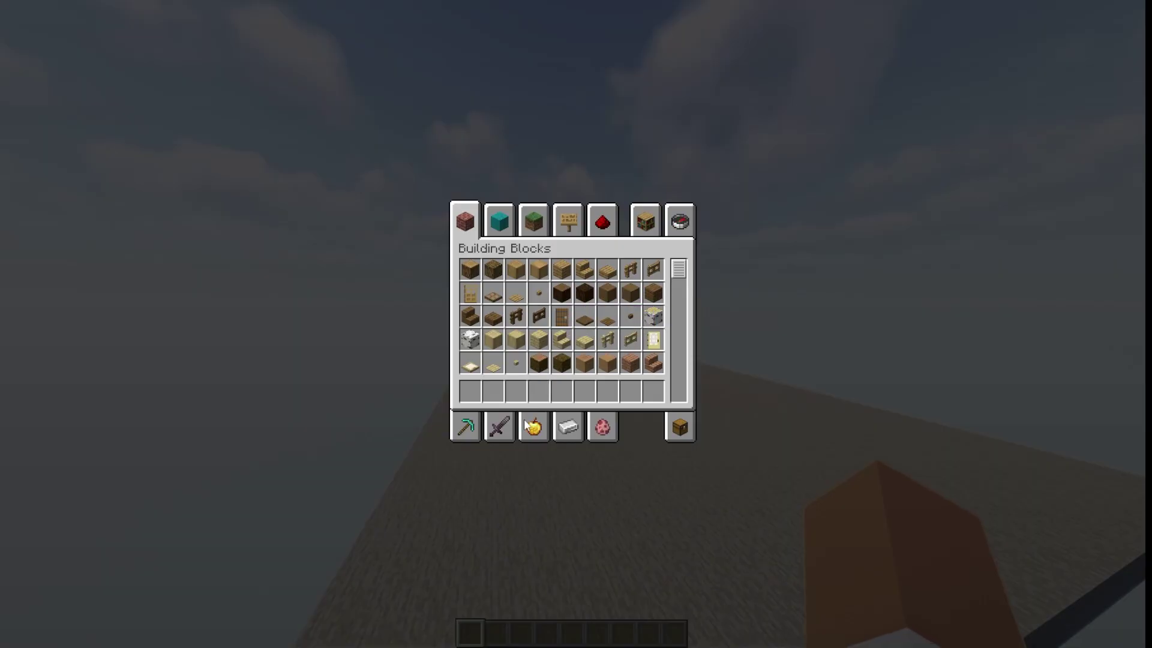
click(533, 427)
click(466, 428)
click(516, 270)
click(471, 391)
key(e)
- Select the stone slab with the axe and clear it using //set air
click(573, 324)
right_click(573, 324)
text(t)
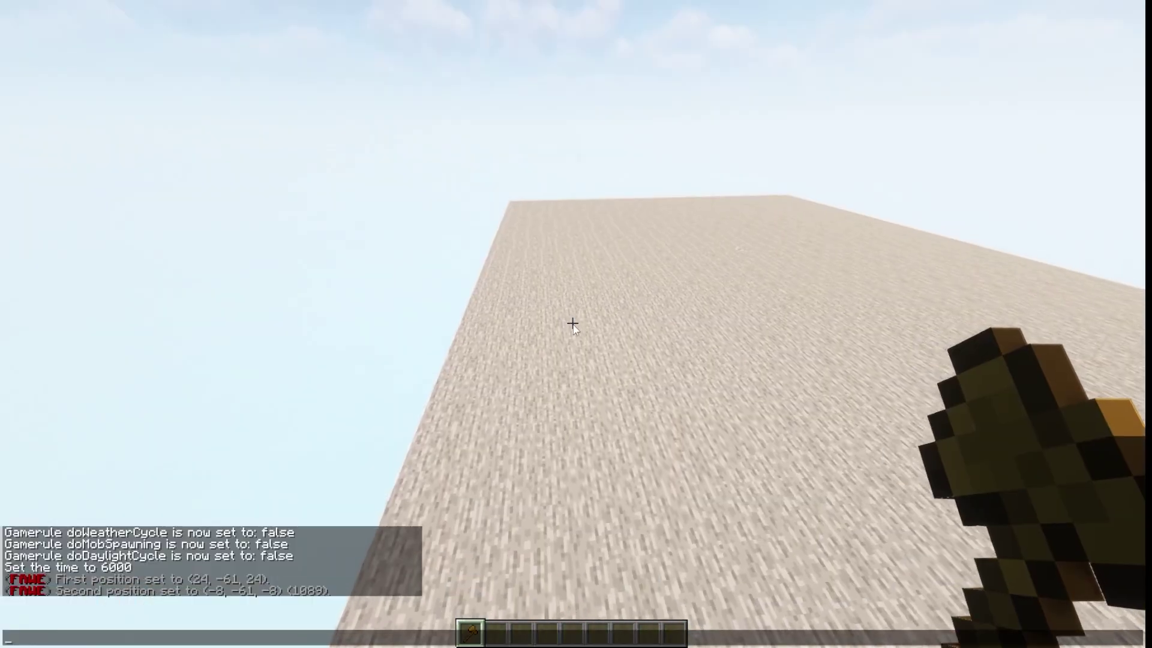
text(//set air)
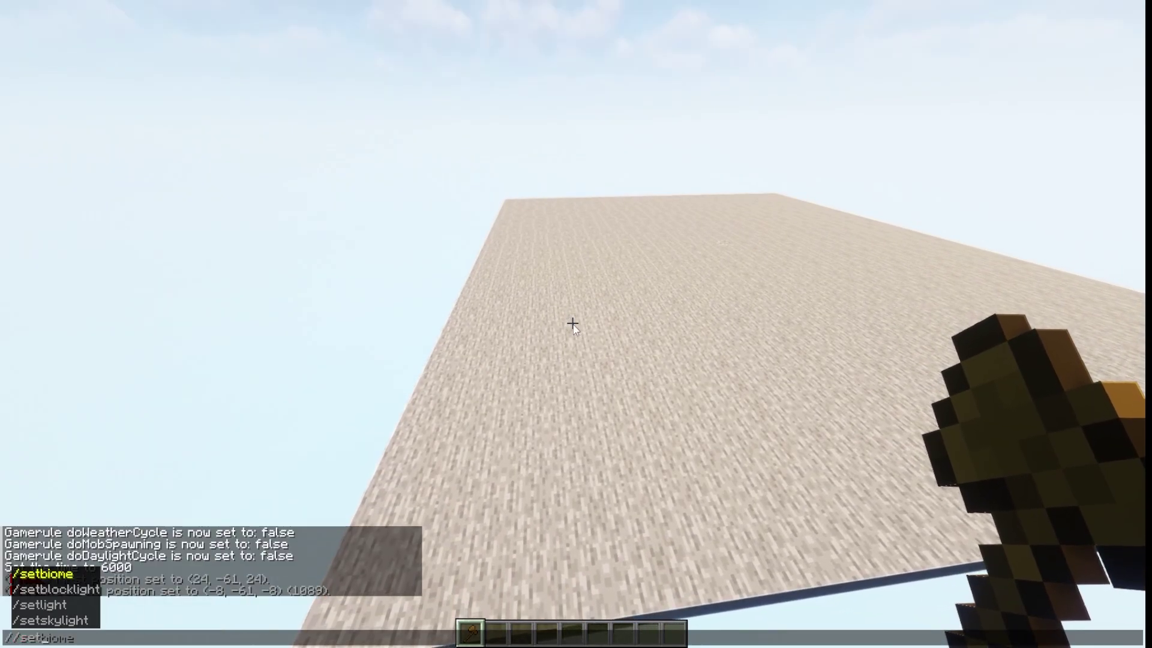
key(Return)
- Load schematic.schem with //schem load and paste it without air using //paste -a
text(//schem )
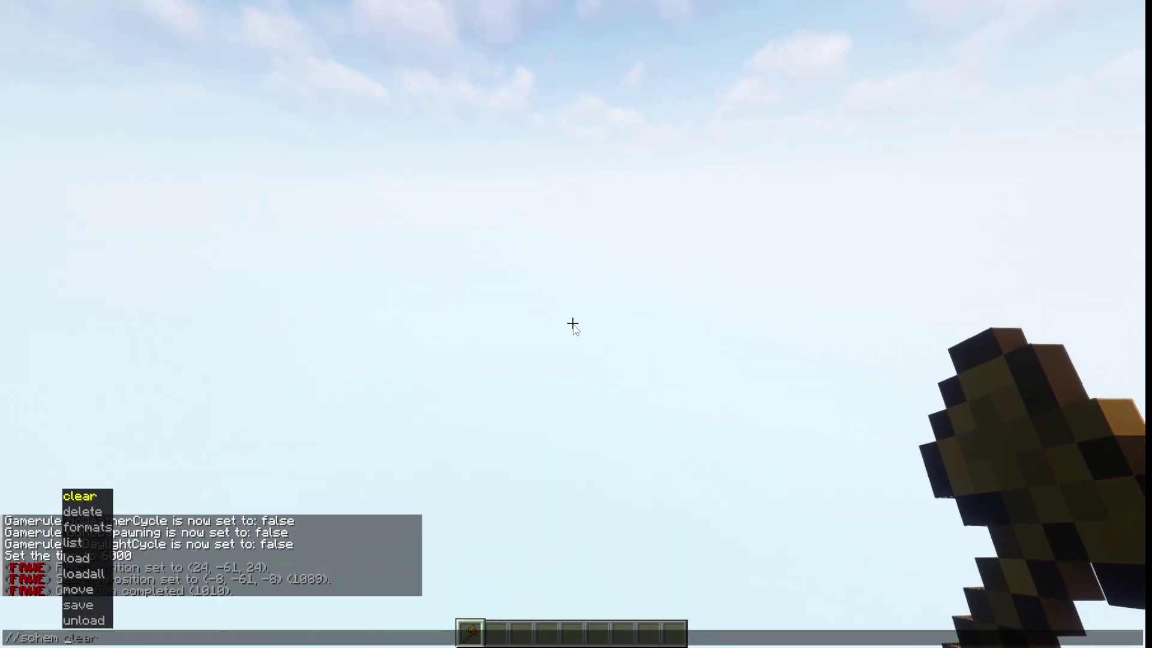
text(load)
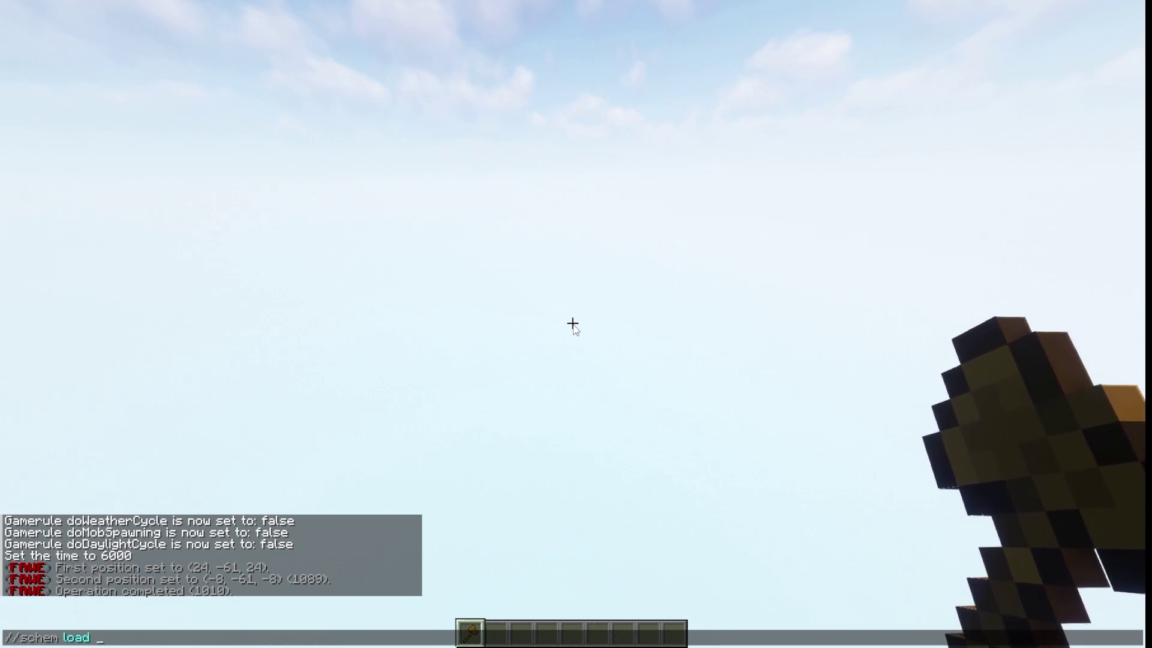
key(Tab)
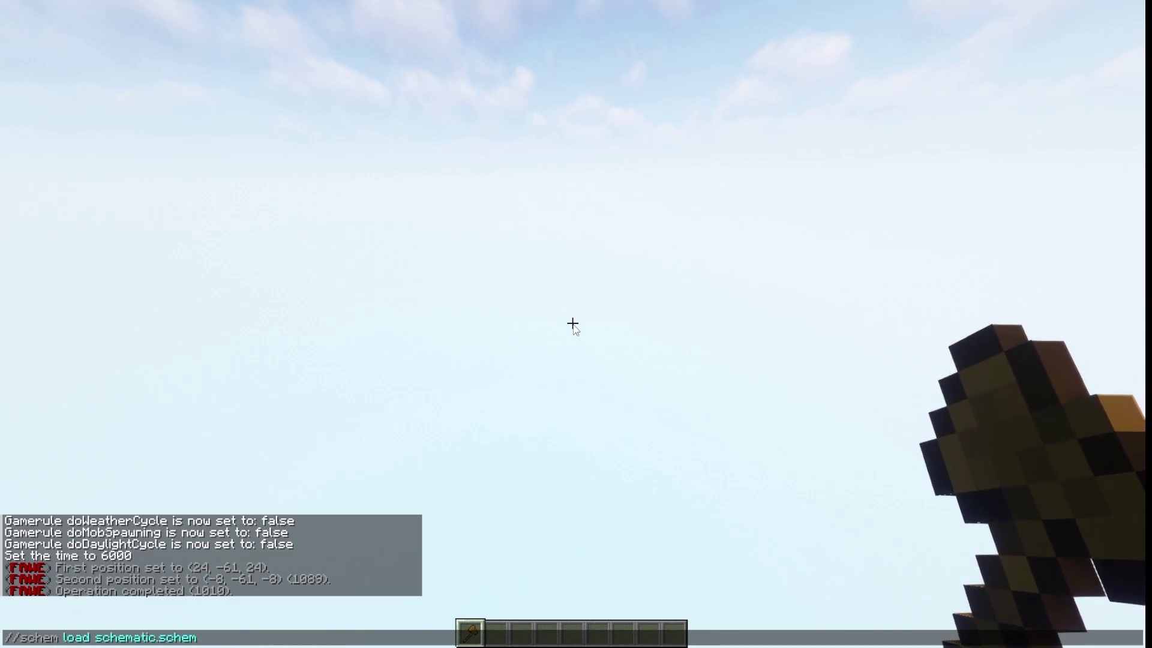
key(Return)
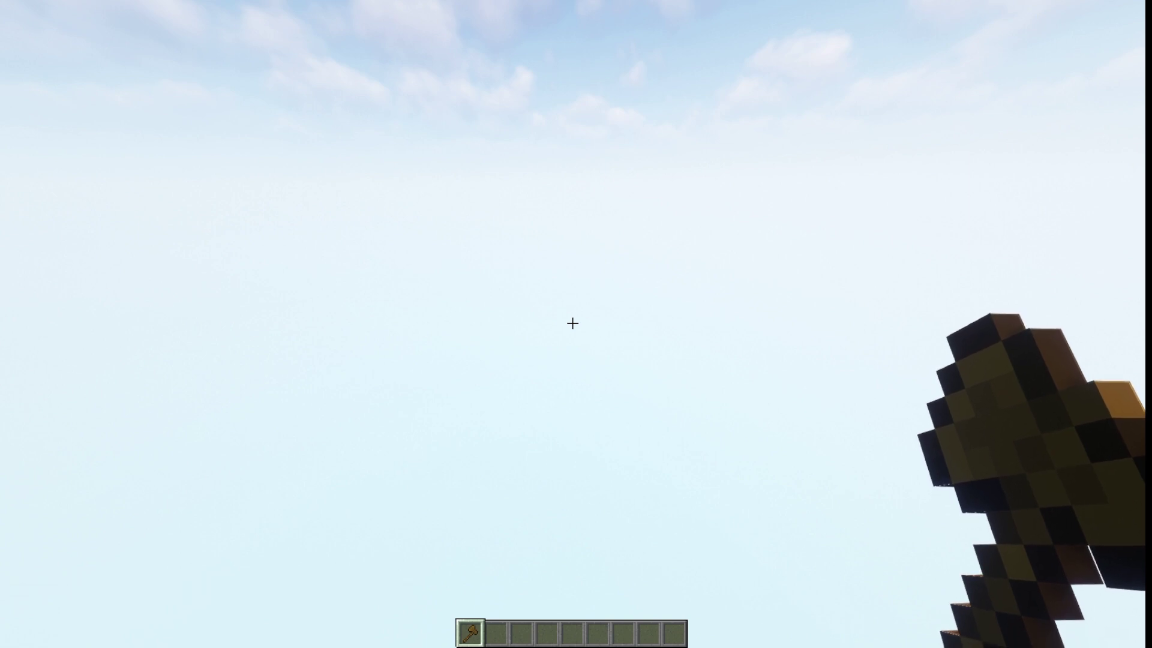
key(t)
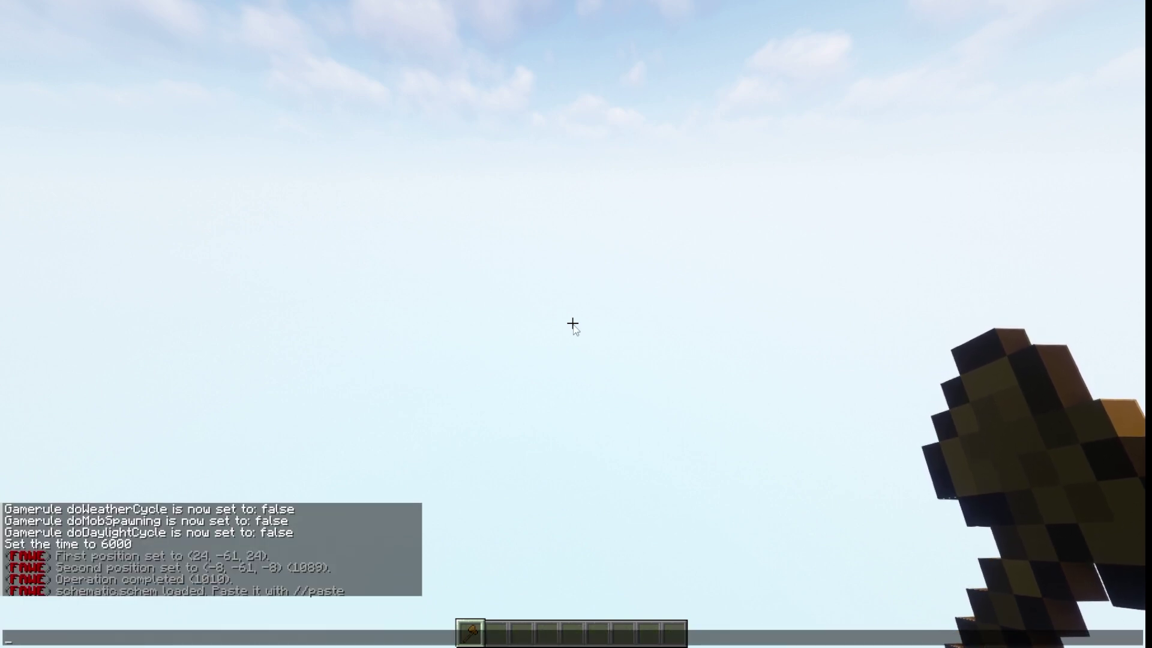
text(//paste )
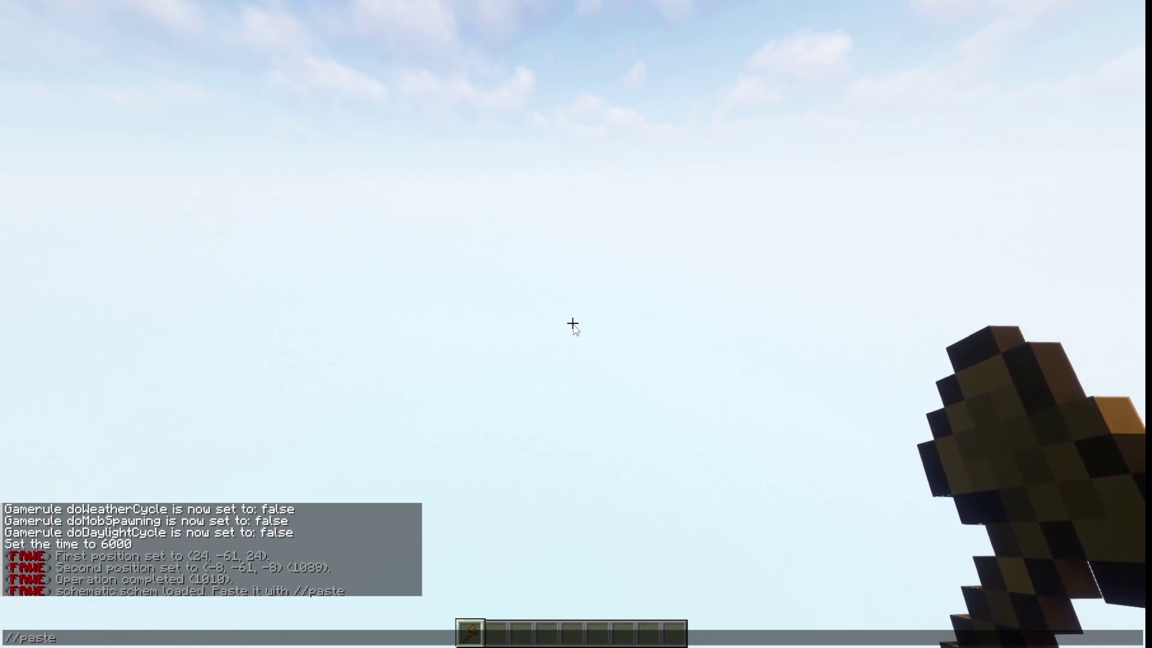
text(-a)
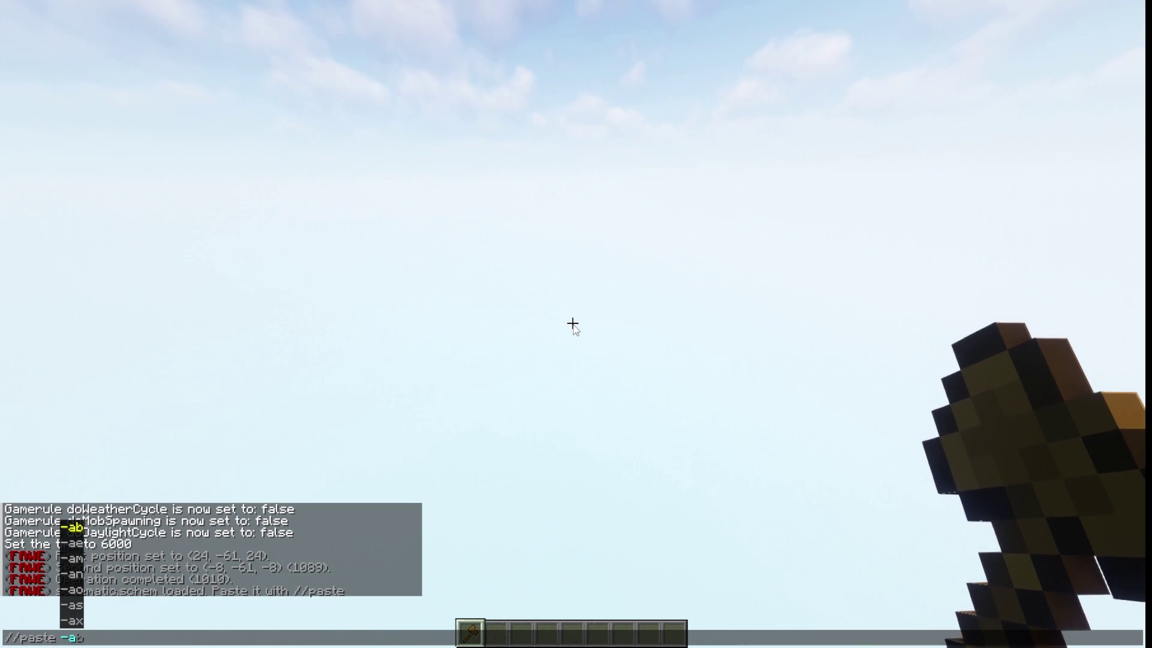
key(Return)
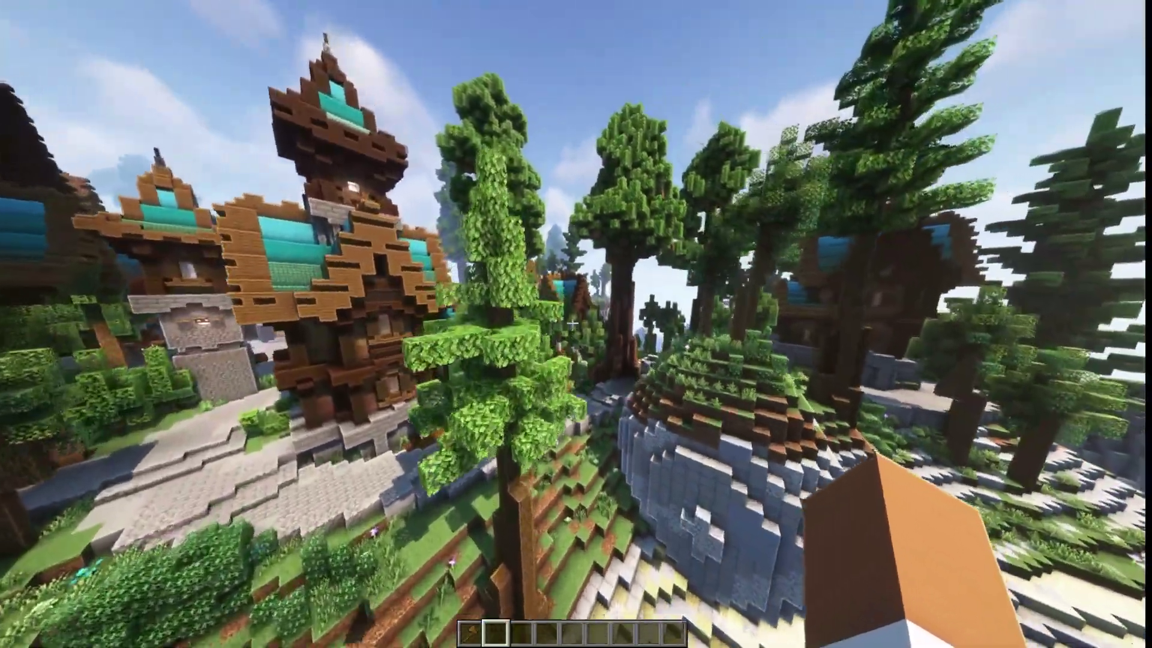
key(w)
key(w)
key(w)
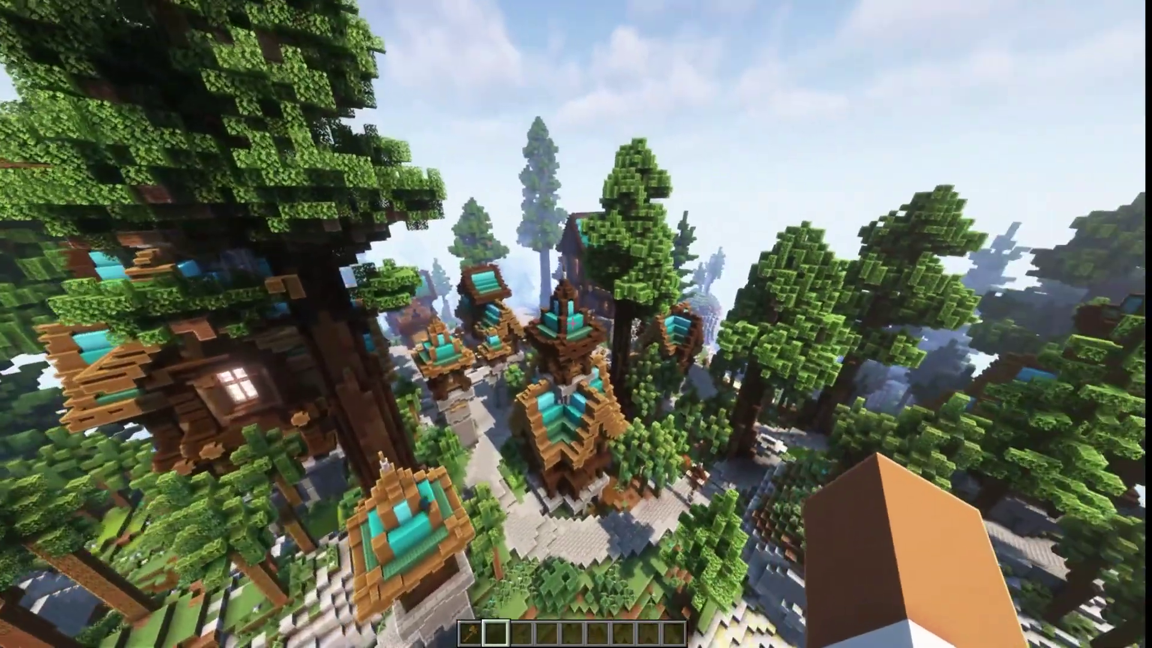
key(w)
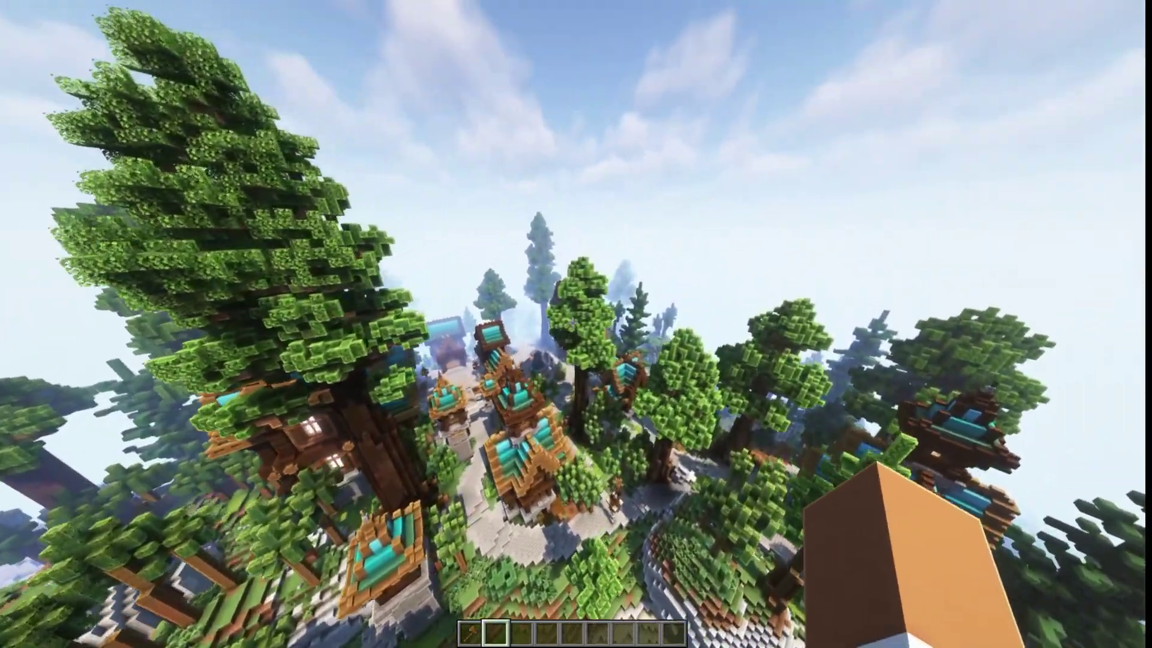
key(w)
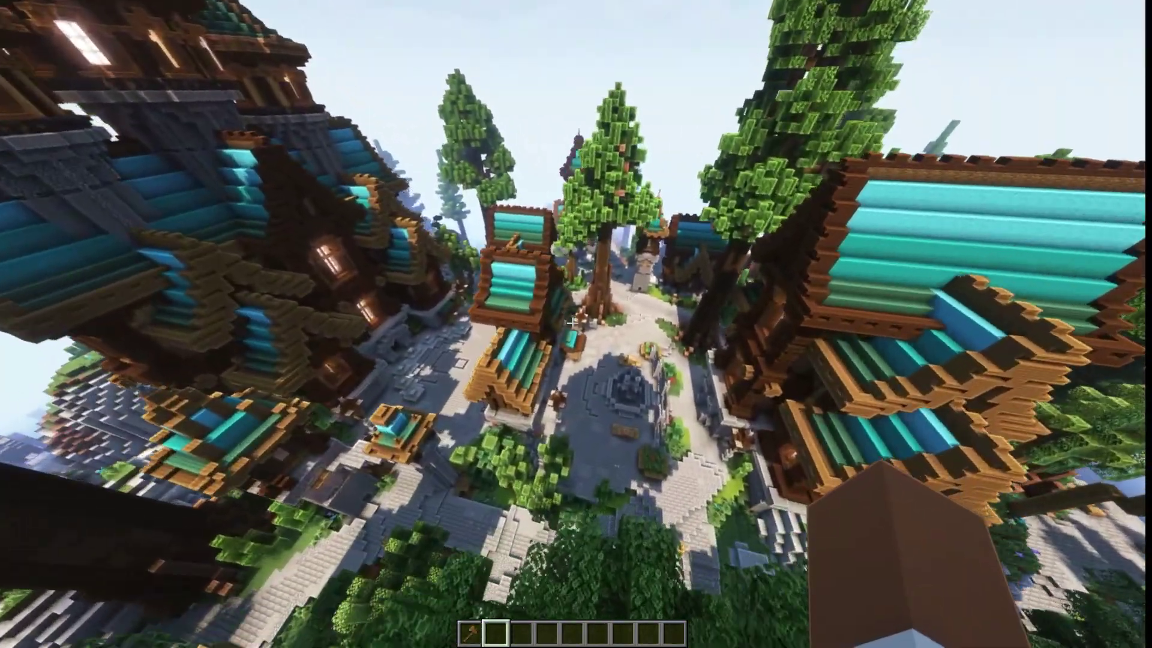
key(shift)
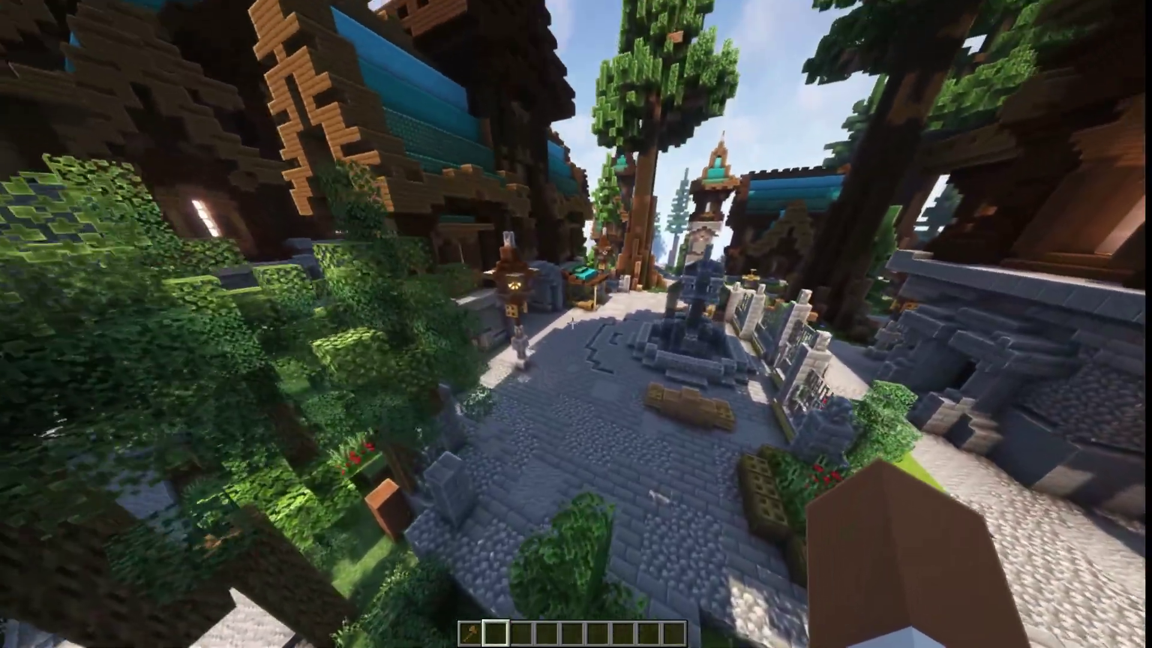
key(w)
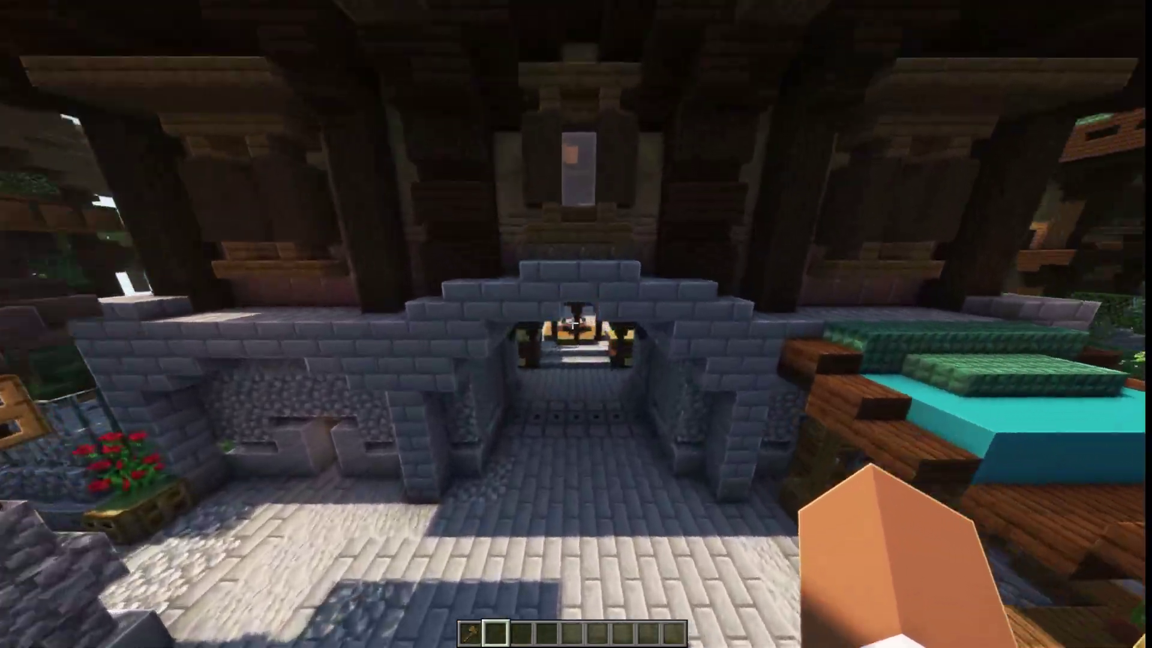
key(w)
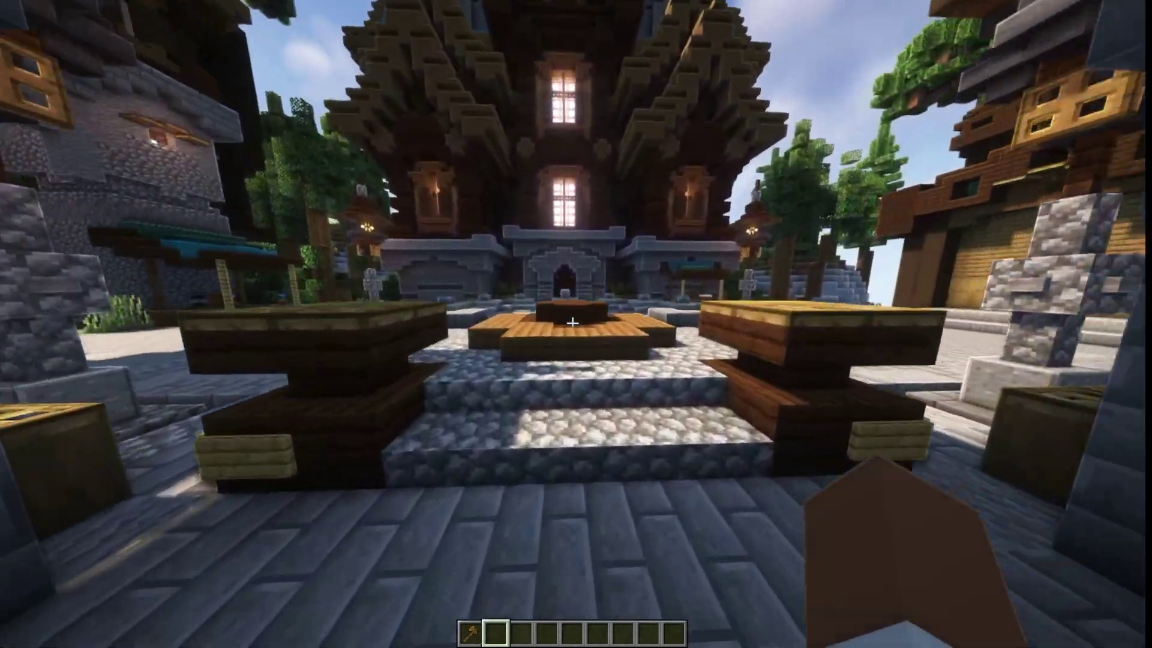
key(w)
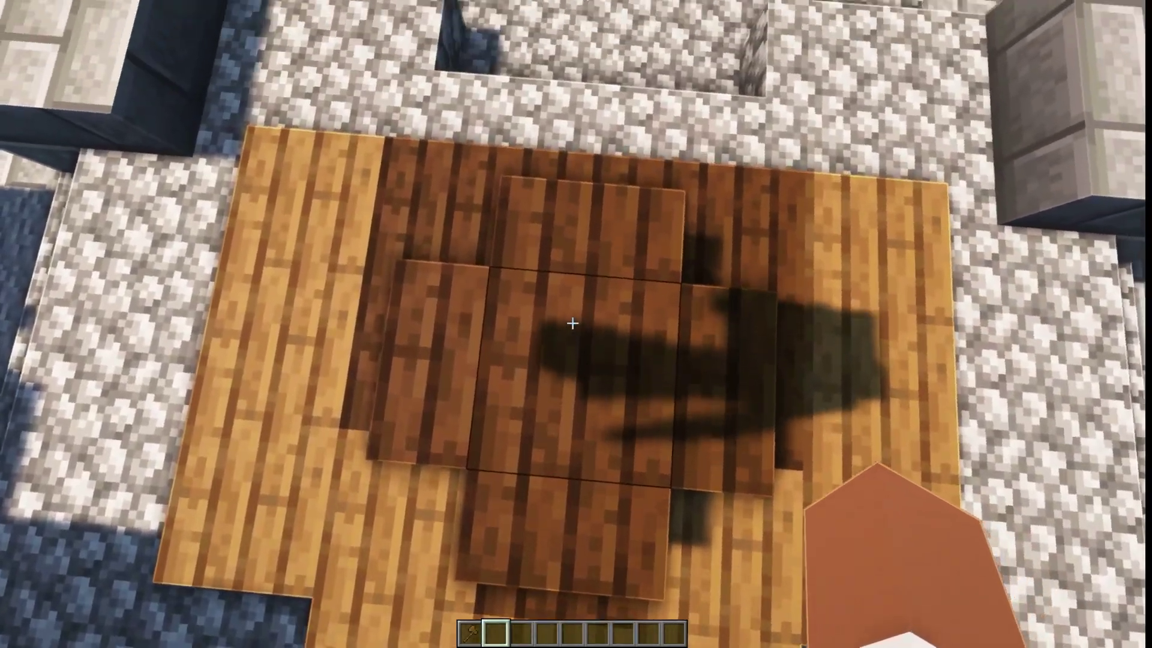
- Fly forward to the lobby's main building entrance, the spot for spawn 24, -30, 35
key(w)
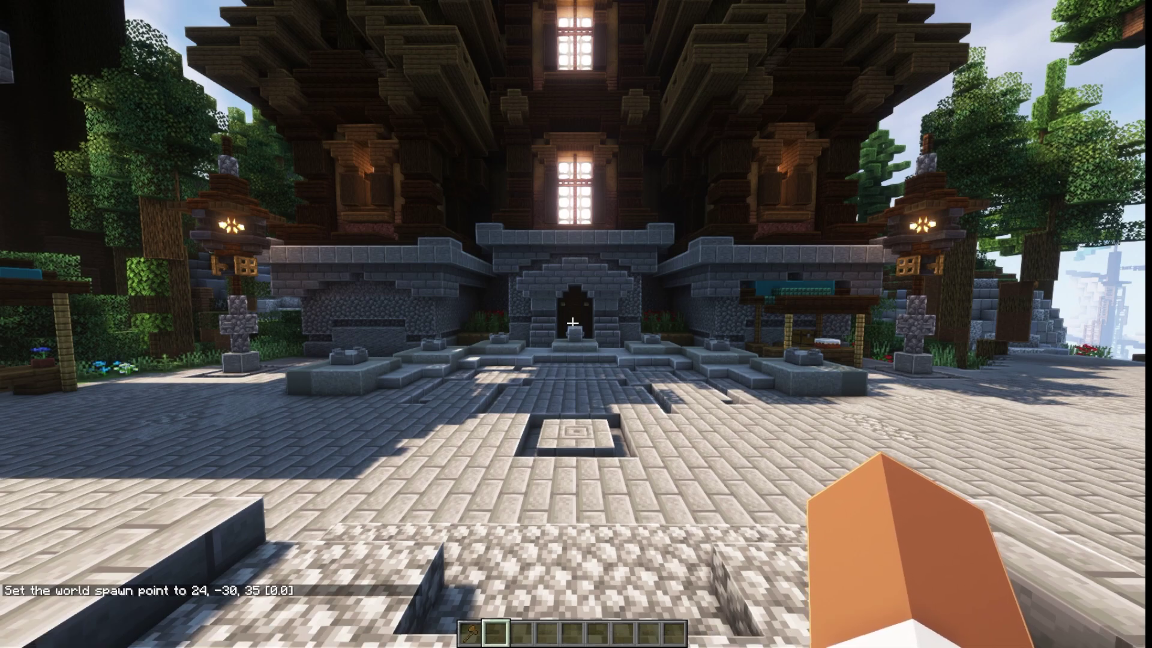
key(w)
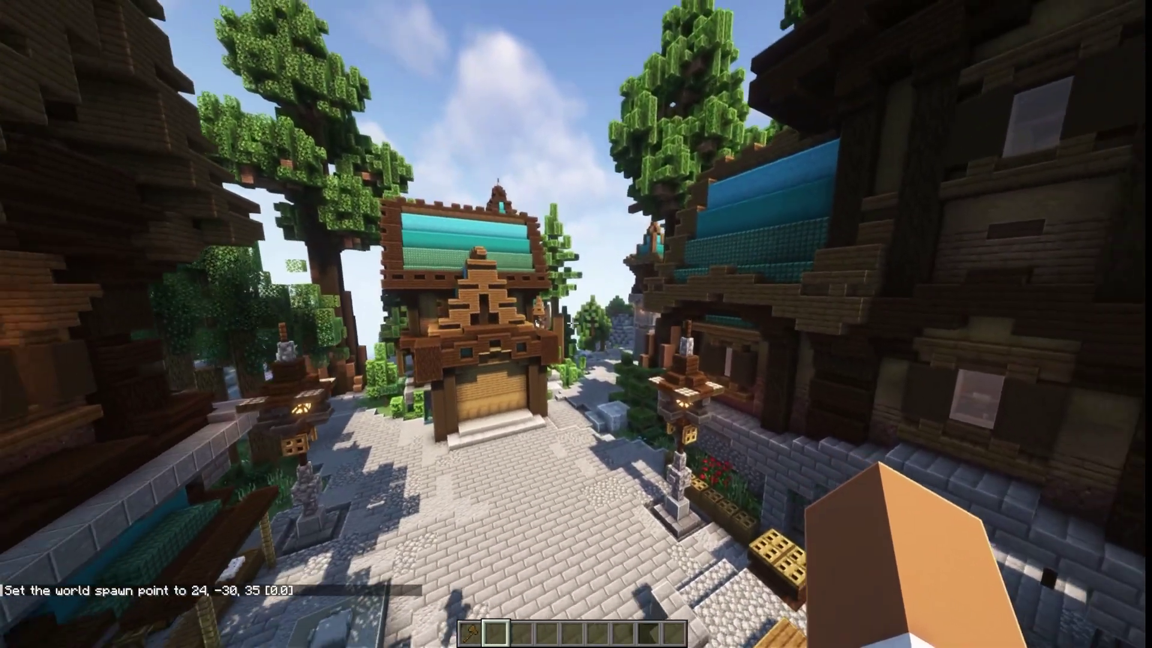